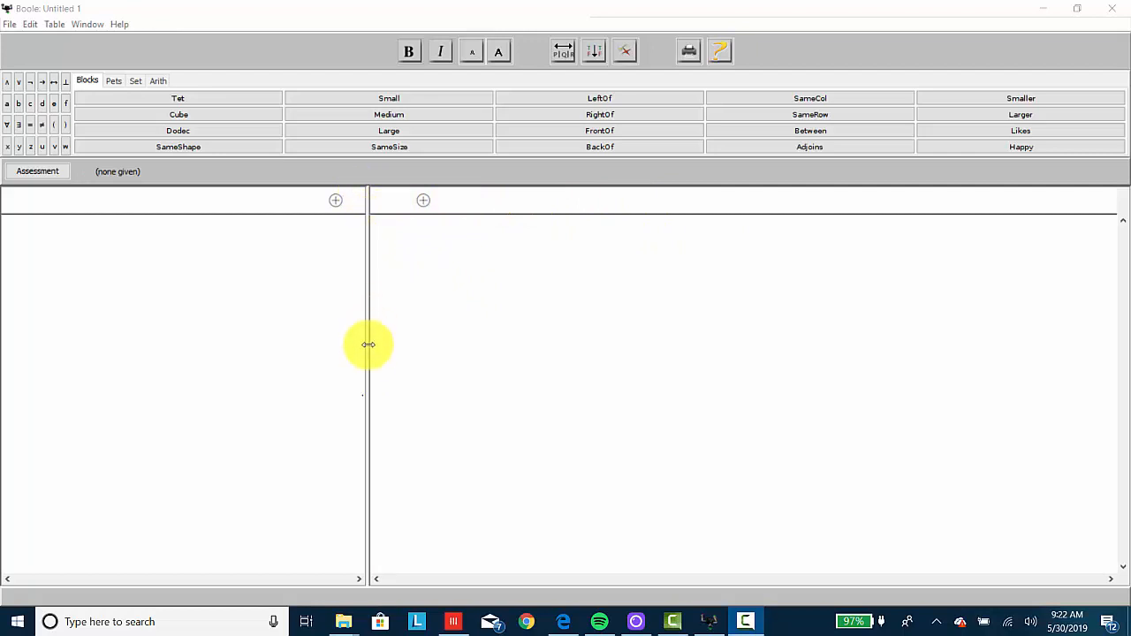
# Step: Enter the sentence G ∧ ¬S as the first formula heading of the truth table
pyautogui.click(407, 205)
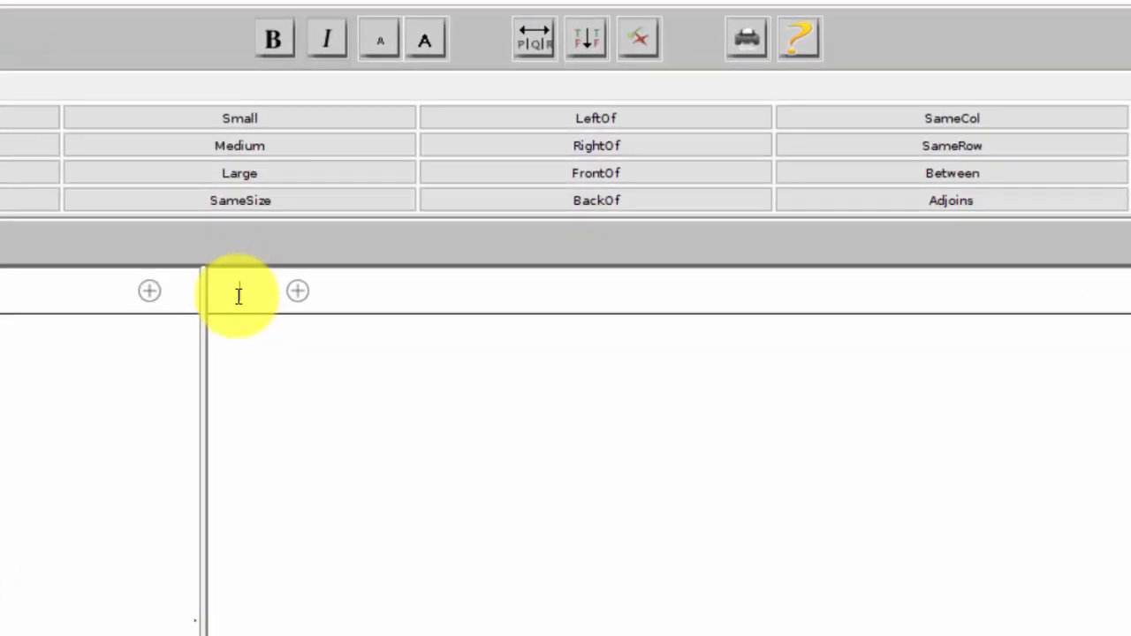
pyautogui.write('G ')
pyautogui.write('& ~')
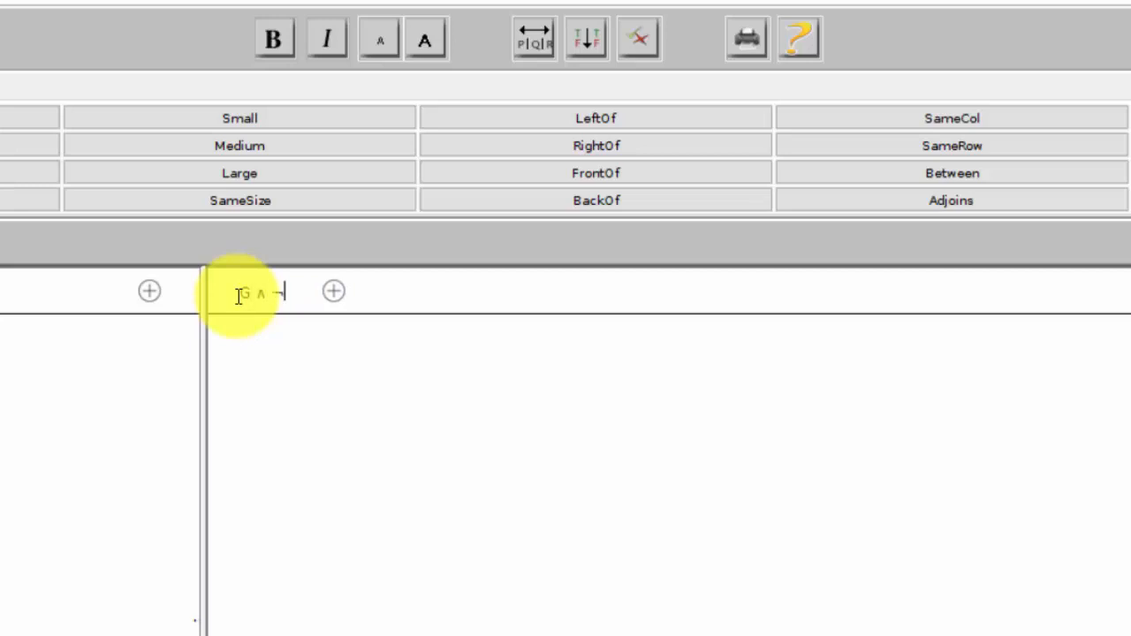
pyautogui.write('S')
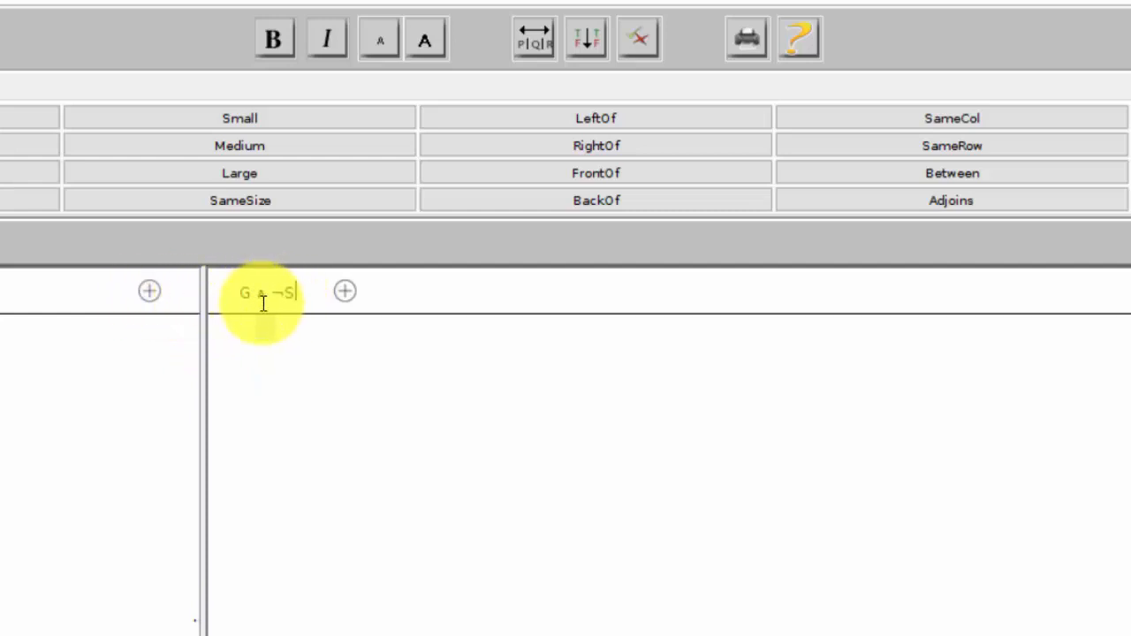
# Step: Add two reference columns to the truth table and label them S and G
pyautogui.click(147, 300)
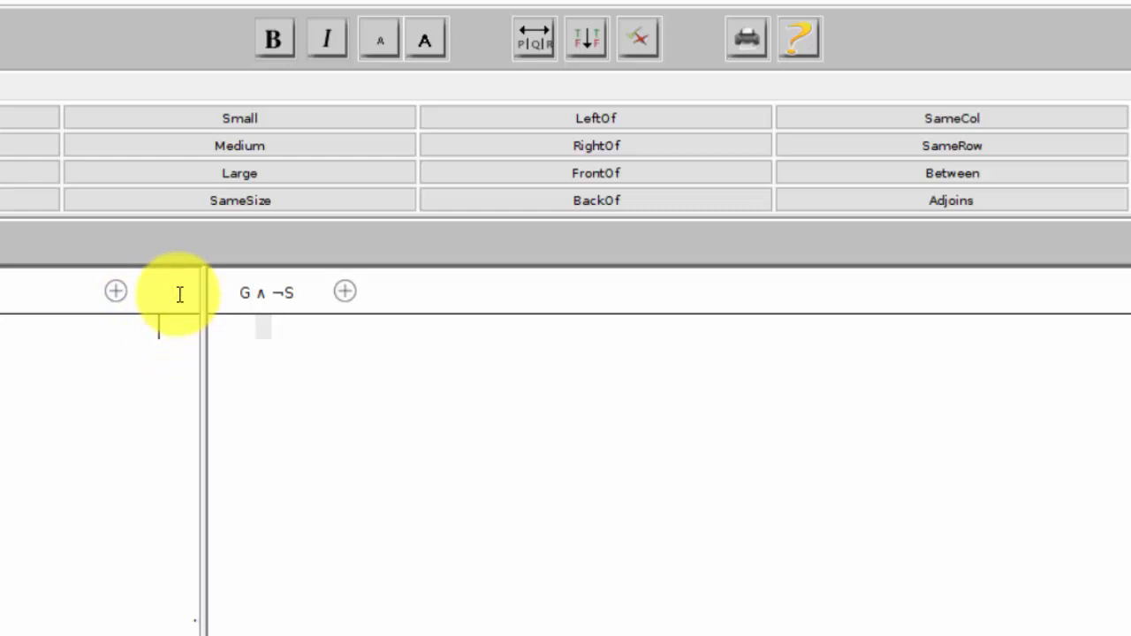
pyautogui.write('G')
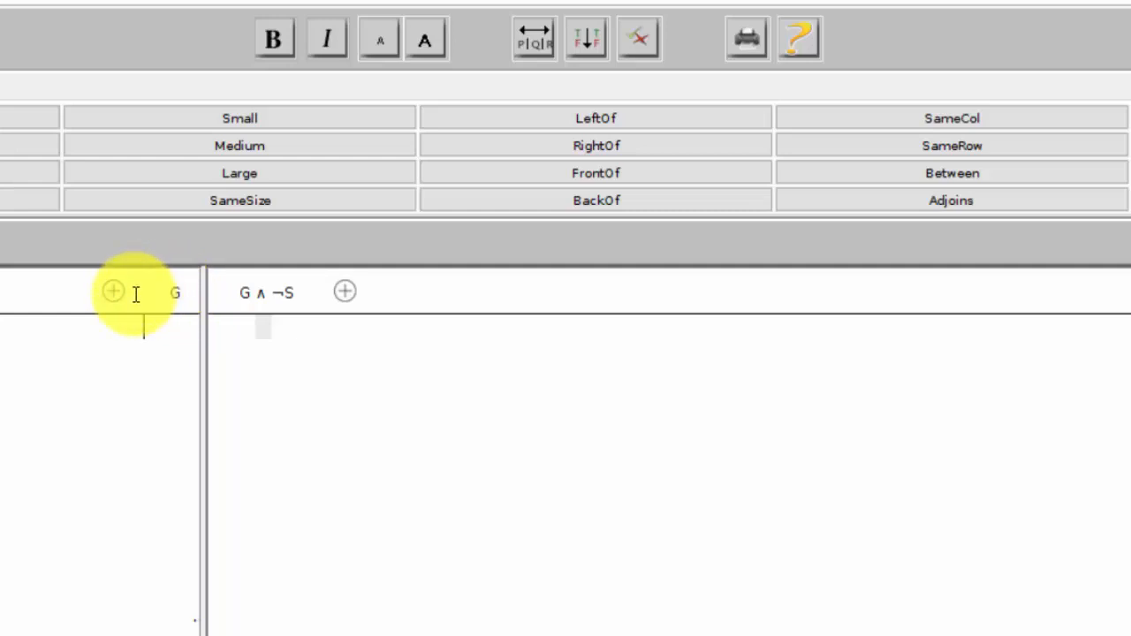
pyautogui.write(' ∧ ¬S')
# Step: Fill the reference columns with truth values row by row: S as T, T, F, F and G as T, F, T, F
pyautogui.click(176, 329)
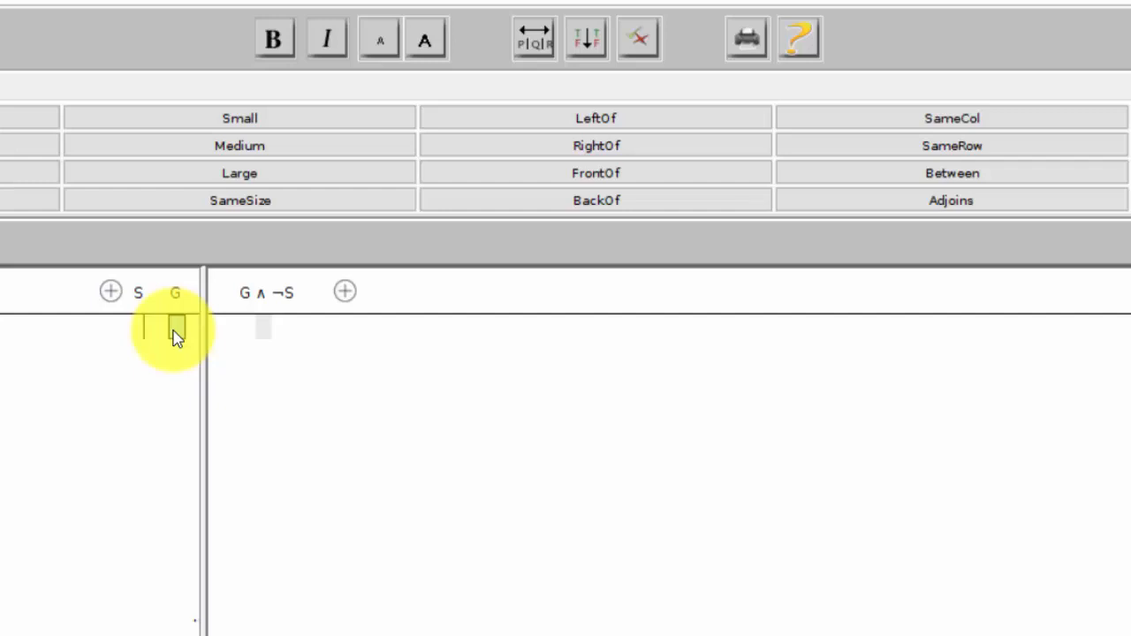
pyautogui.write('T')
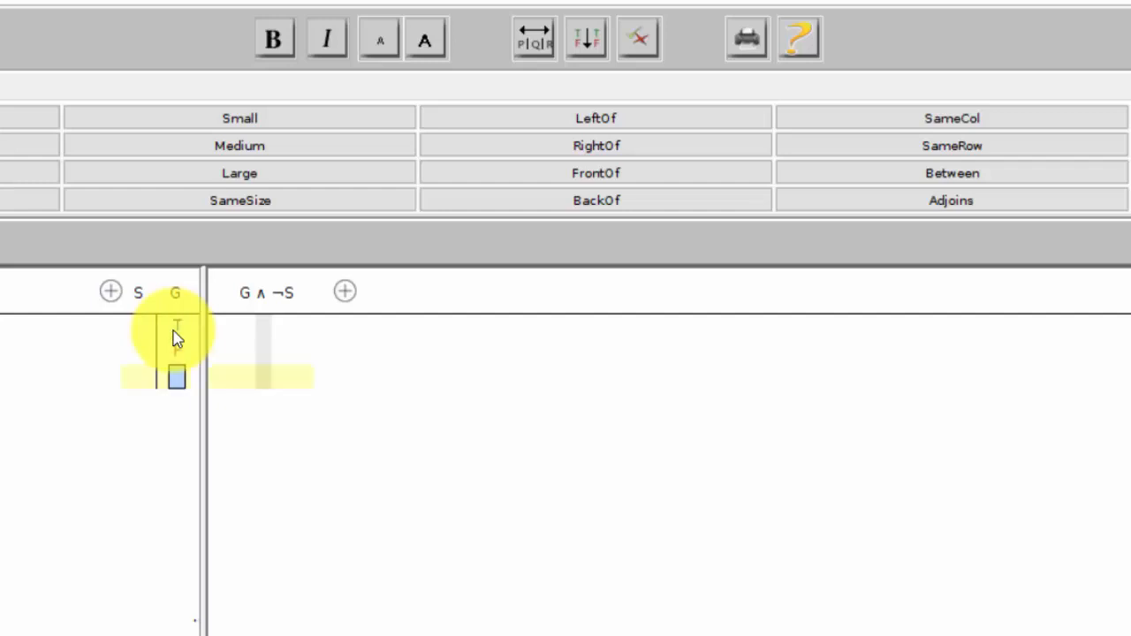
pyautogui.click(134, 331)
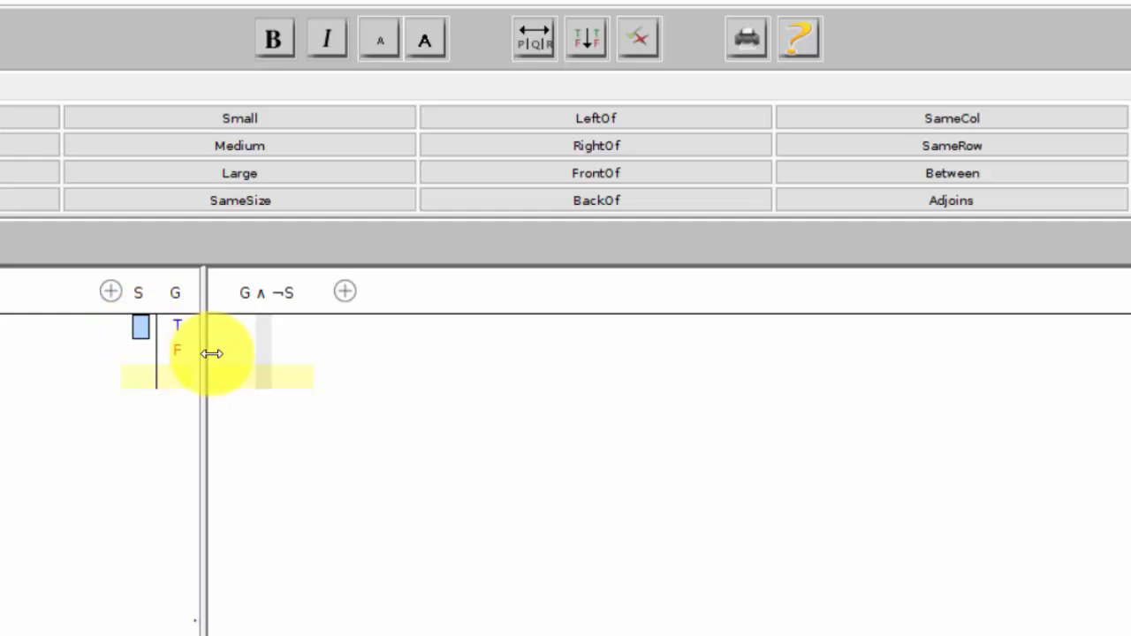
pyautogui.write('T')
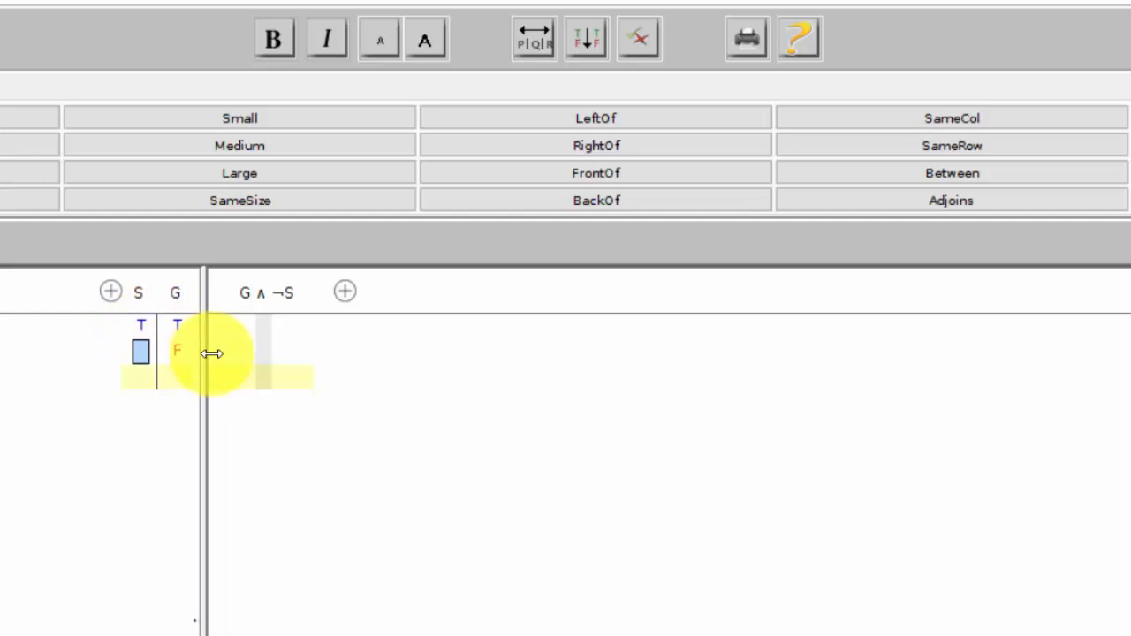
pyautogui.write('T')
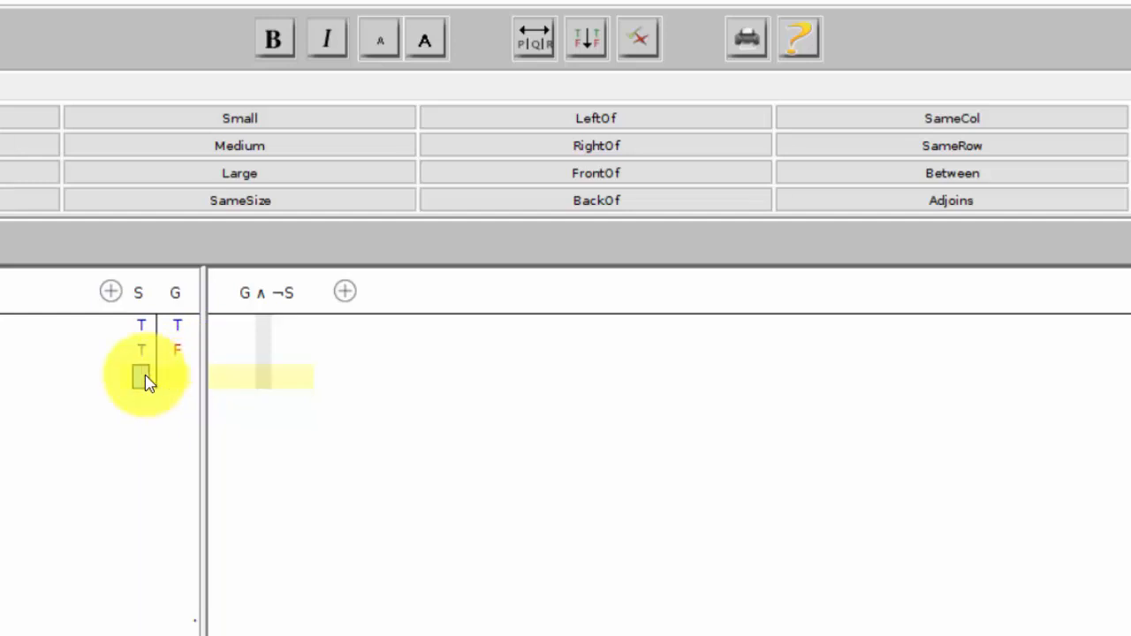
pyautogui.write('FF')
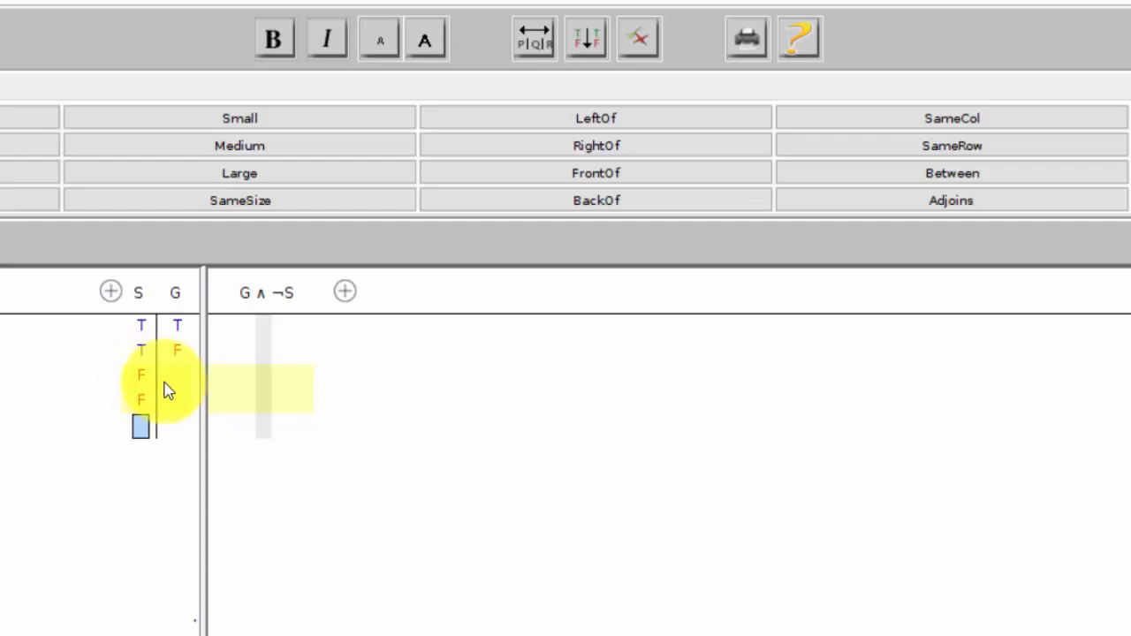
pyautogui.click(179, 376)
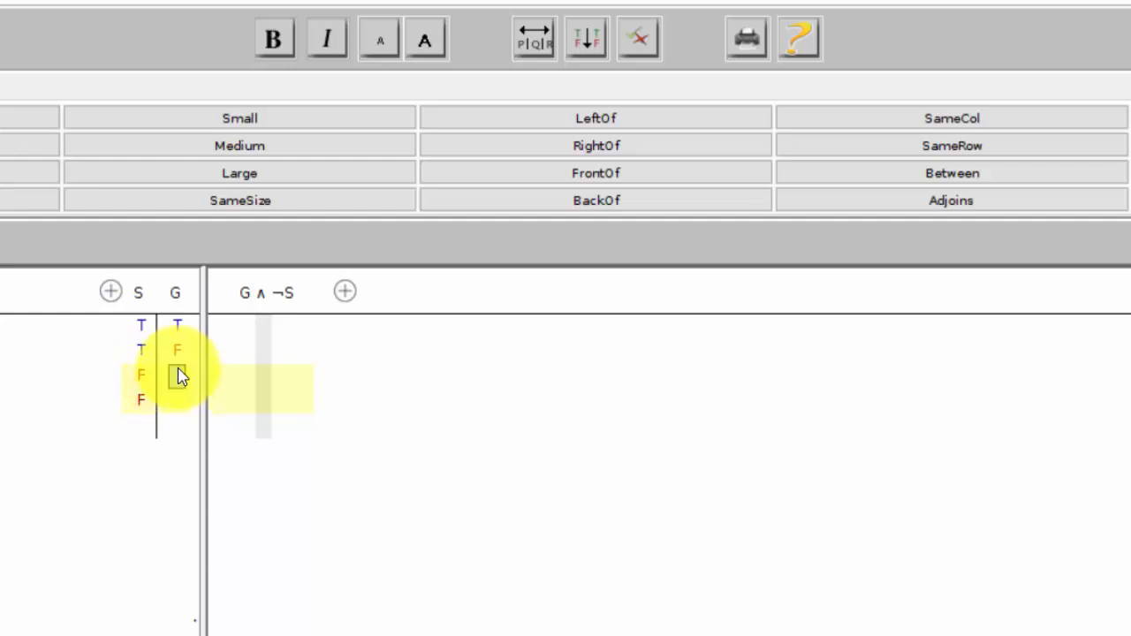
pyautogui.write('T')
pyautogui.write('F')
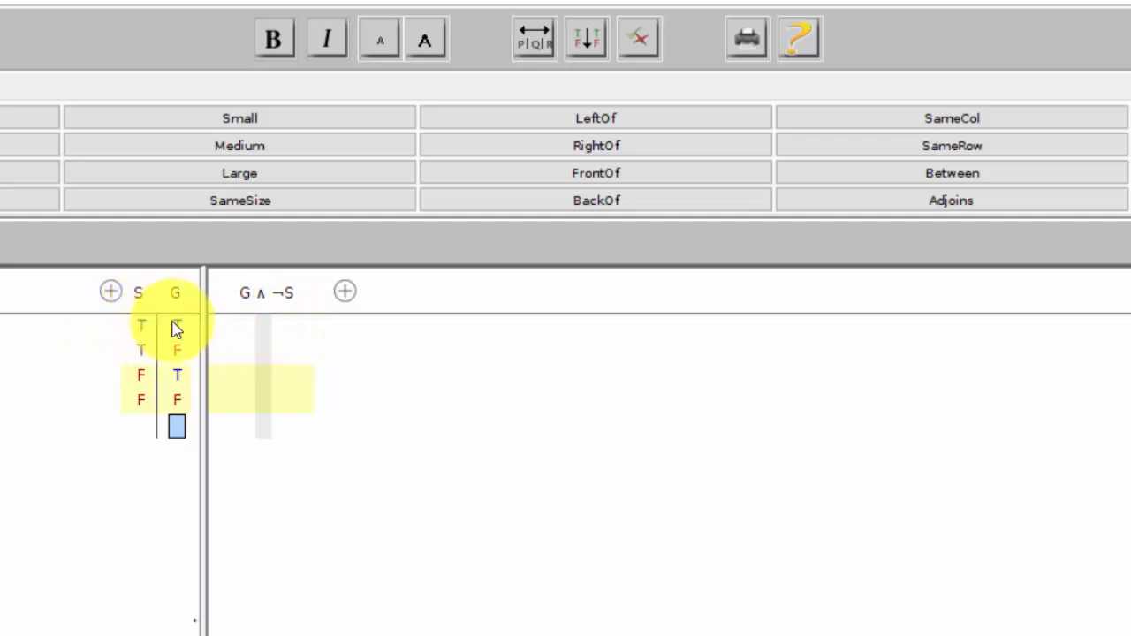
# Step: Fill the truth values under the ¬ of G ∧ ¬S with F, F, T, T
pyautogui.click(279, 326)
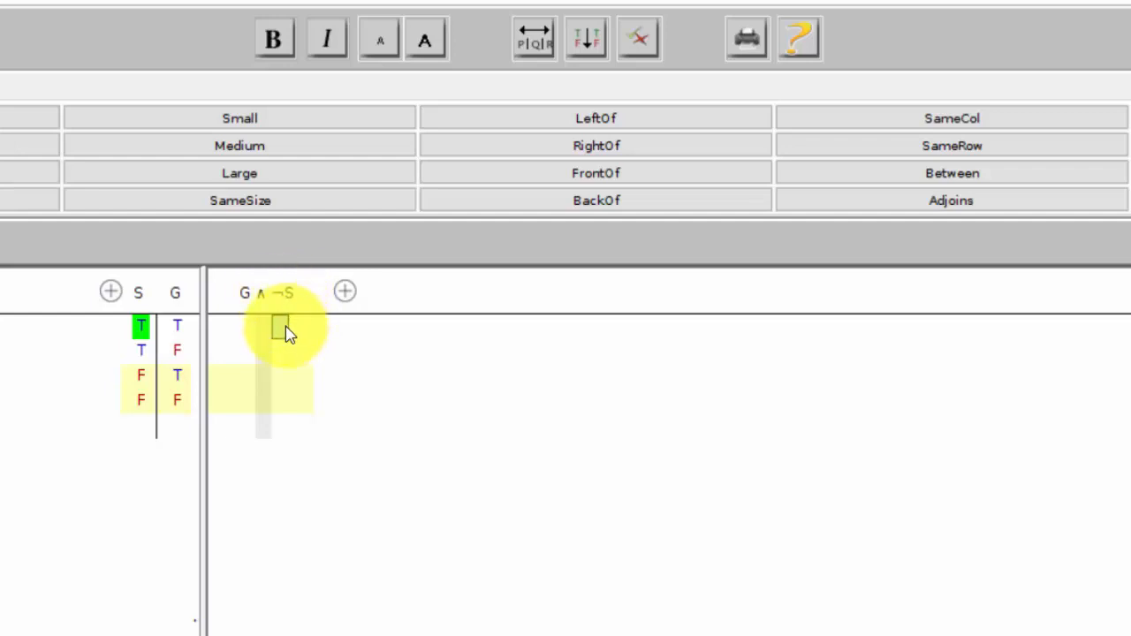
pyautogui.write('F')
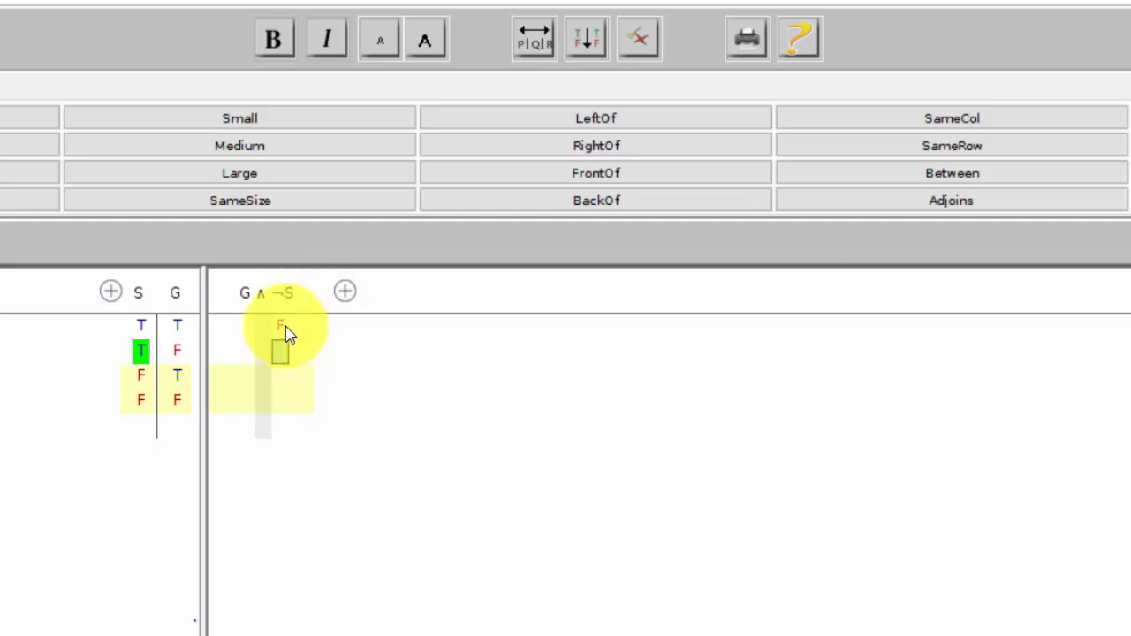
pyautogui.write('F')
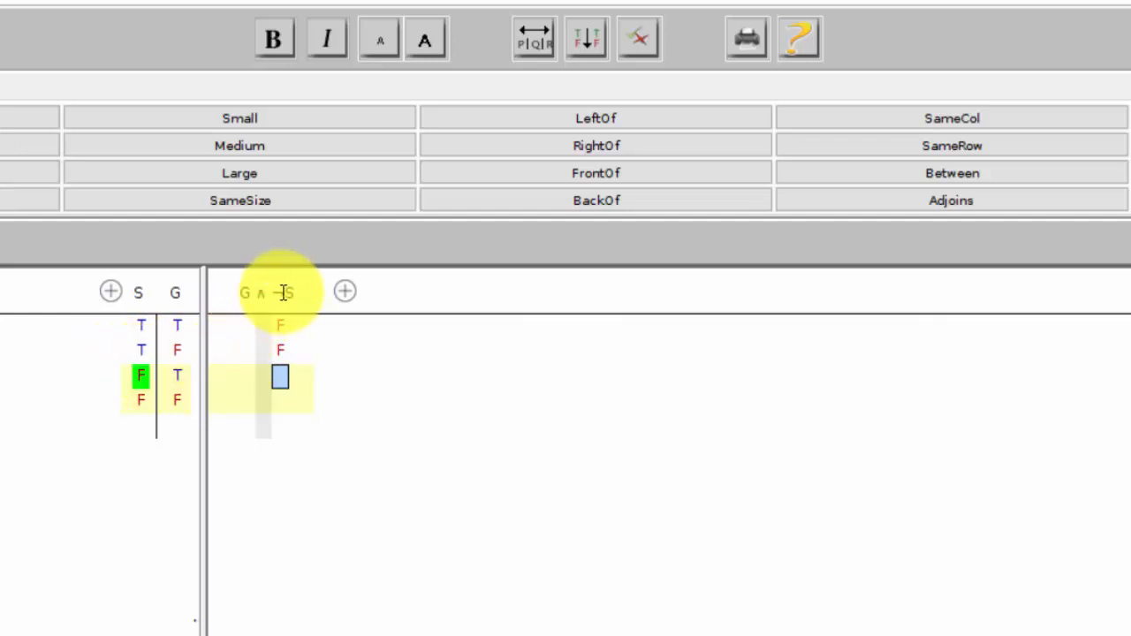
pyautogui.write('TT')
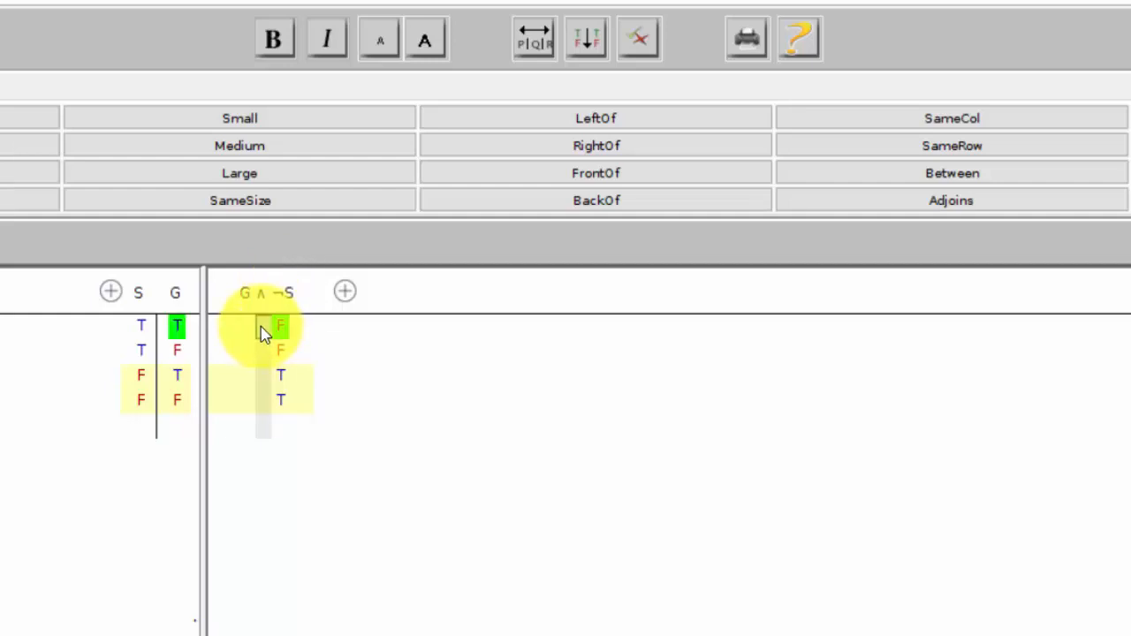
# Step: Fill the main connective column under the ∧ of G ∧ ¬S with F, F, T, F
pyautogui.click(263, 333)
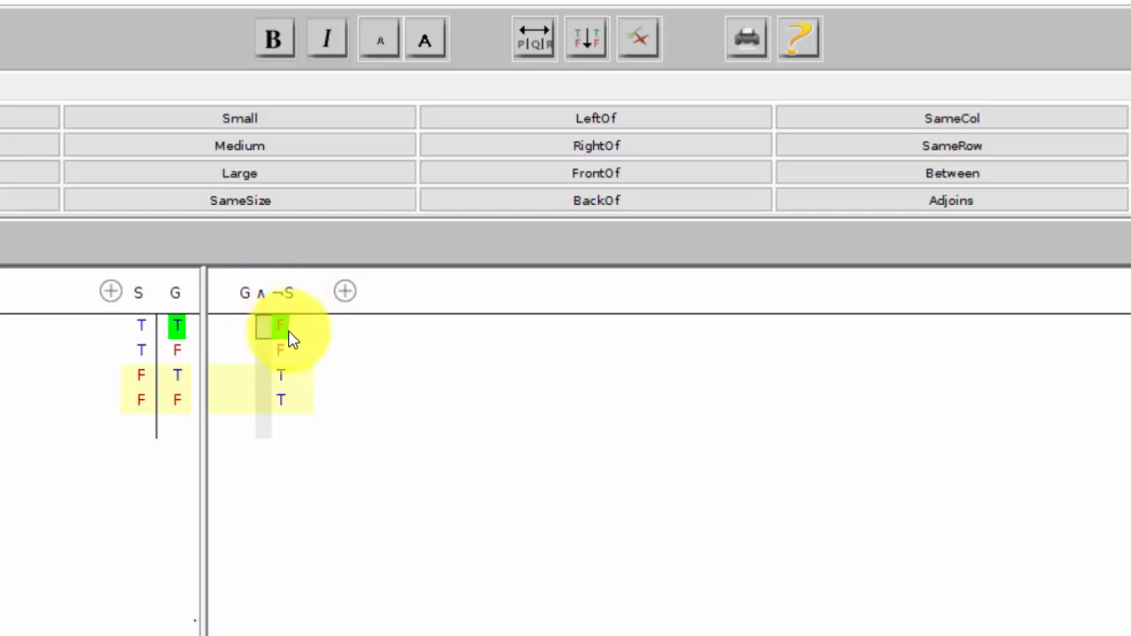
pyautogui.write('F')
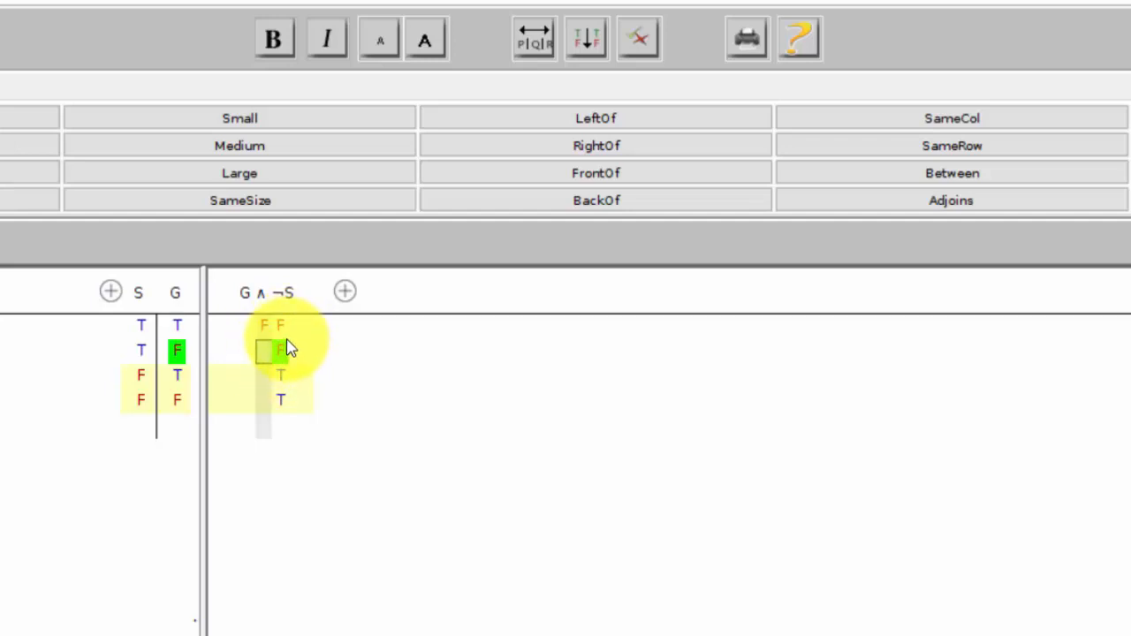
pyautogui.write('F')
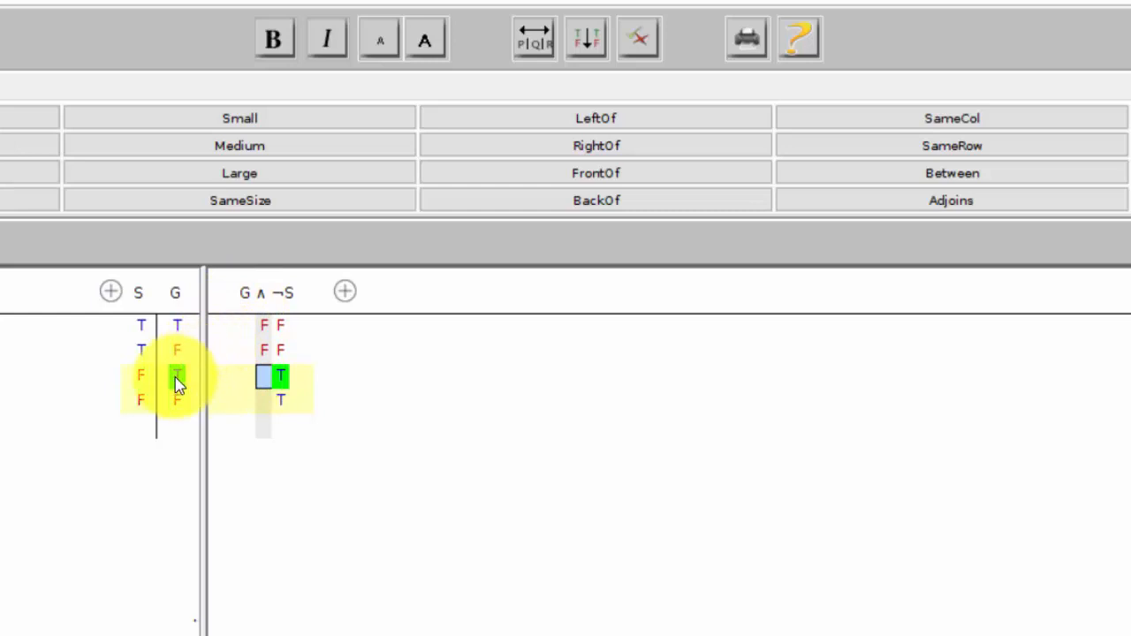
pyautogui.click(270, 377)
pyautogui.write('T')
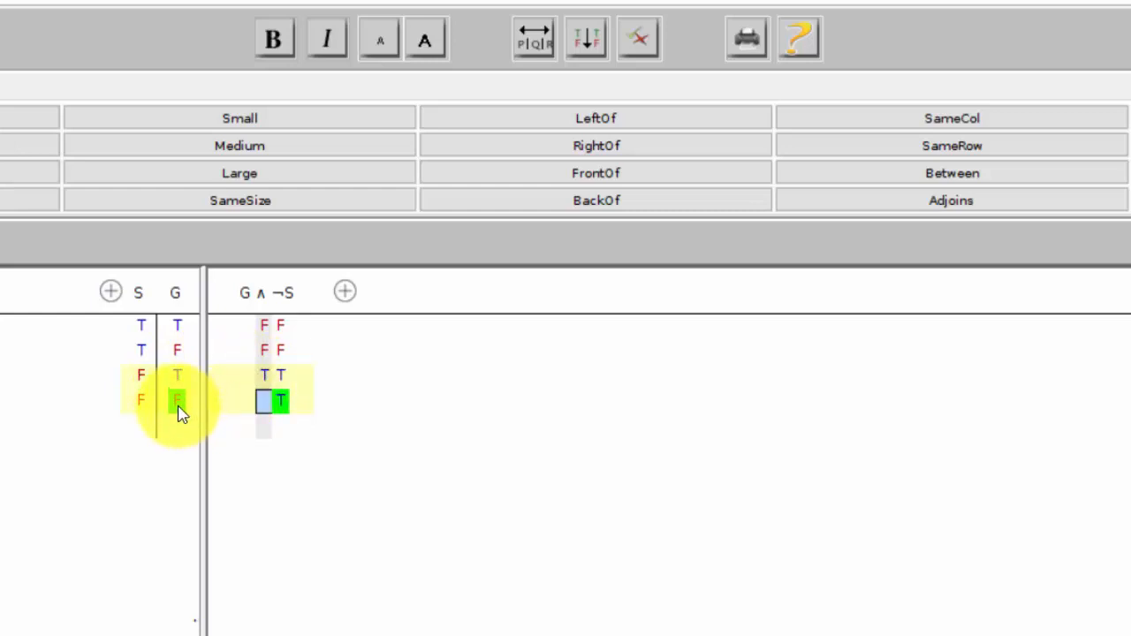
pyautogui.write('F')
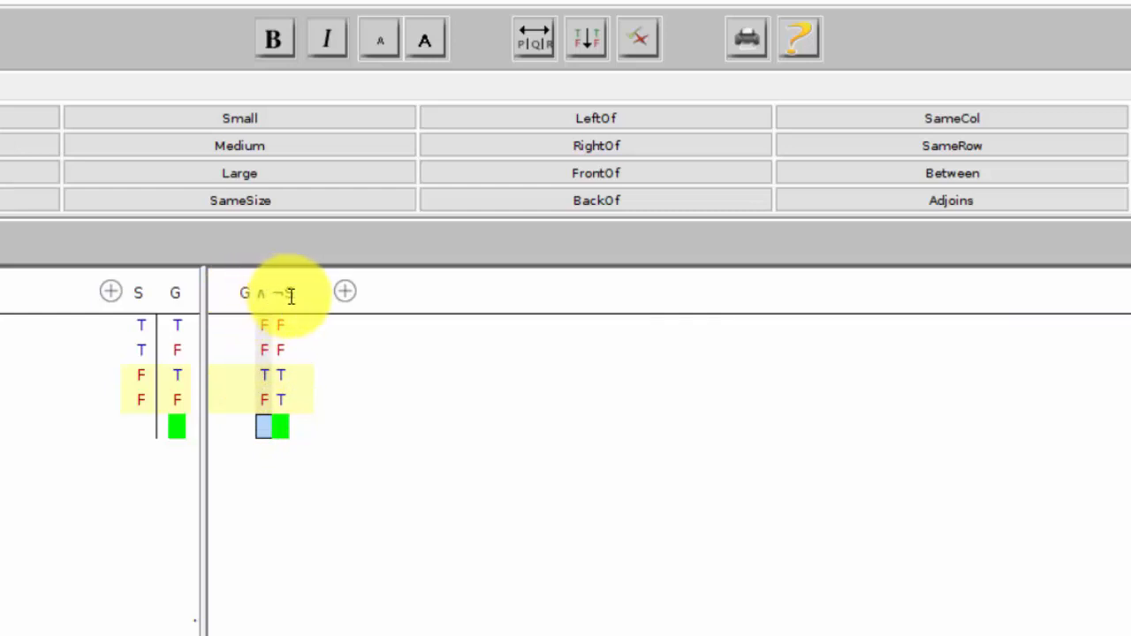
# Step: Add a second formula column to the truth table and enter the sentence G ∨ ¬S as its heading
pyautogui.click(346, 292)
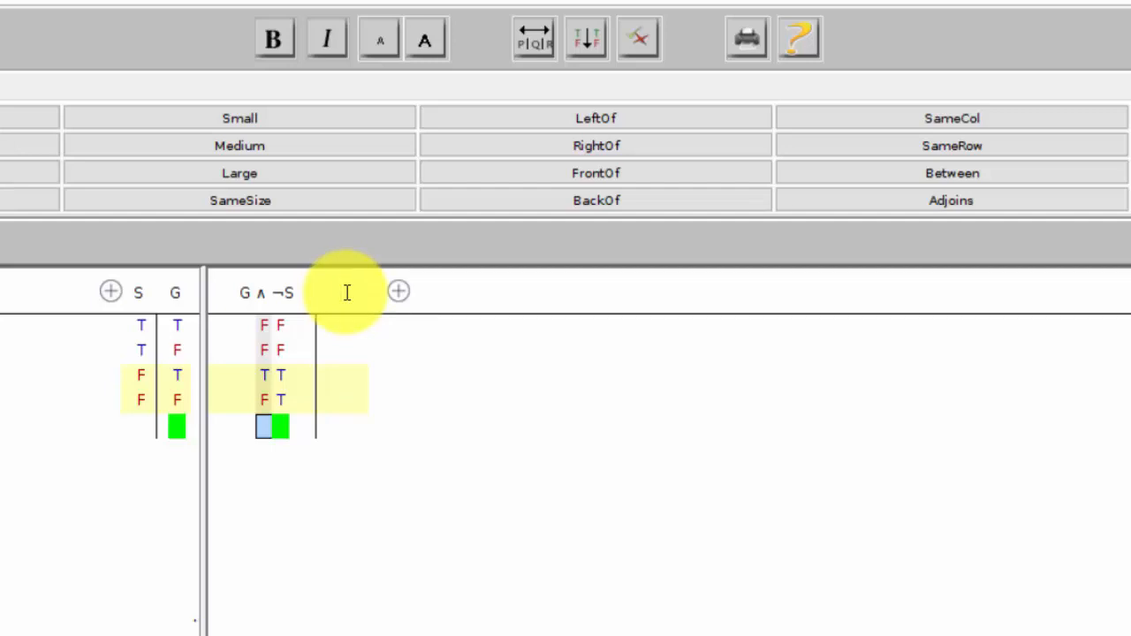
pyautogui.click(348, 292)
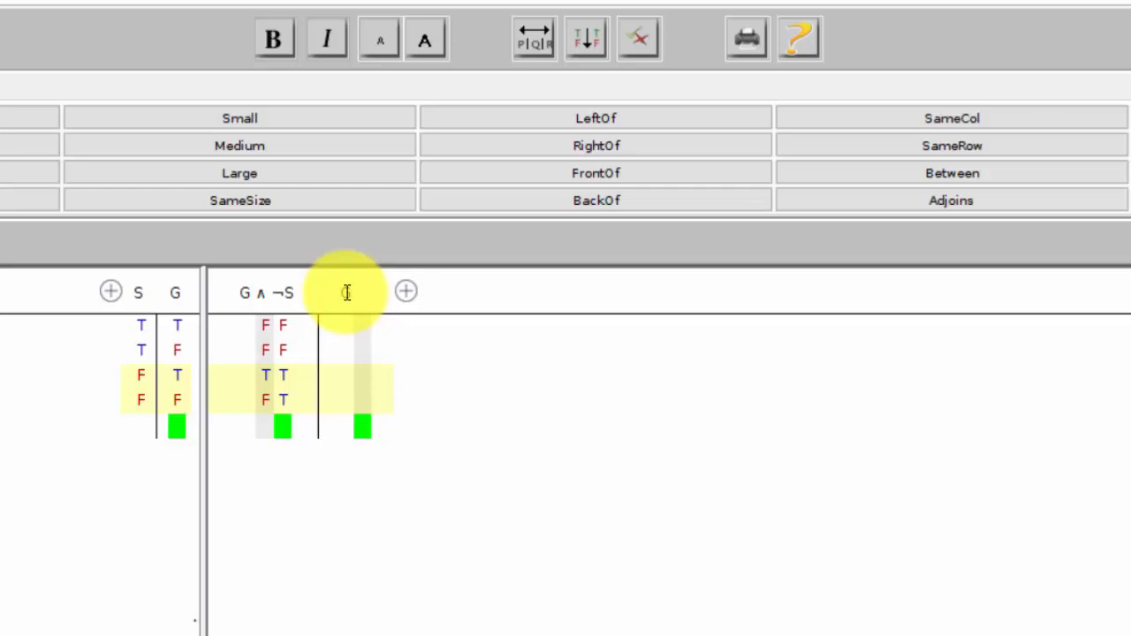
pyautogui.write('G|')
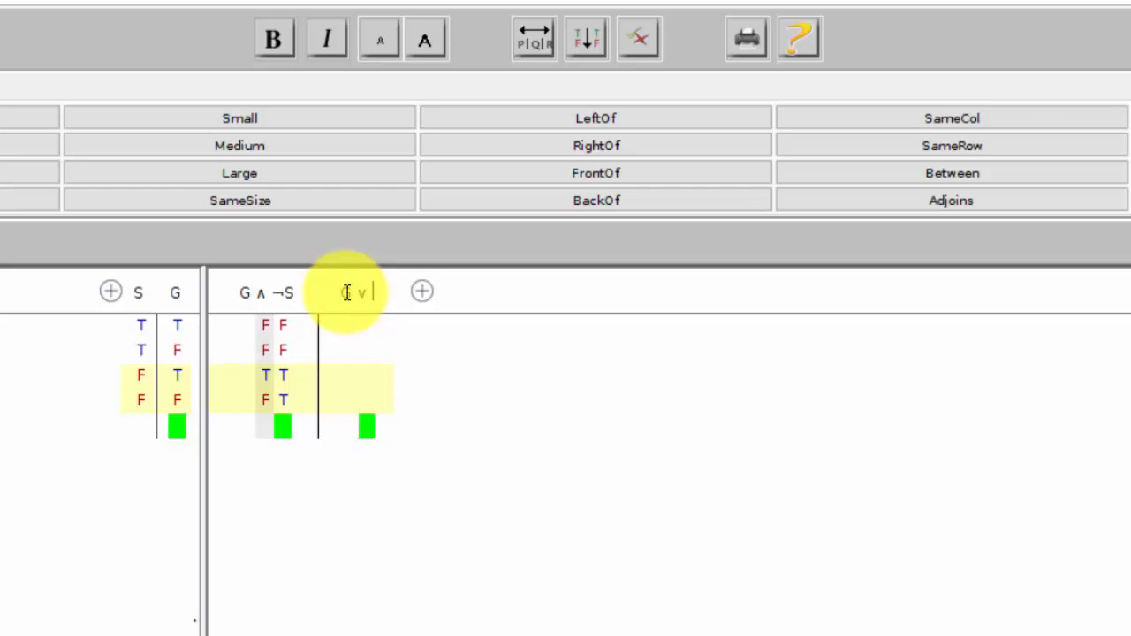
pyautogui.write('~')
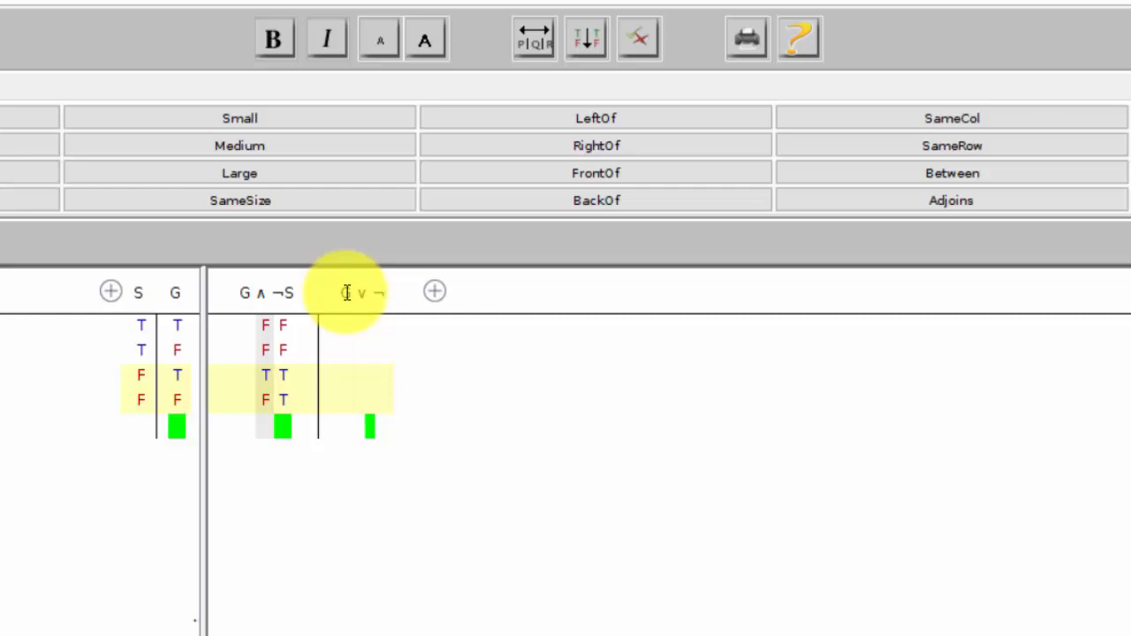
pyautogui.write('S')
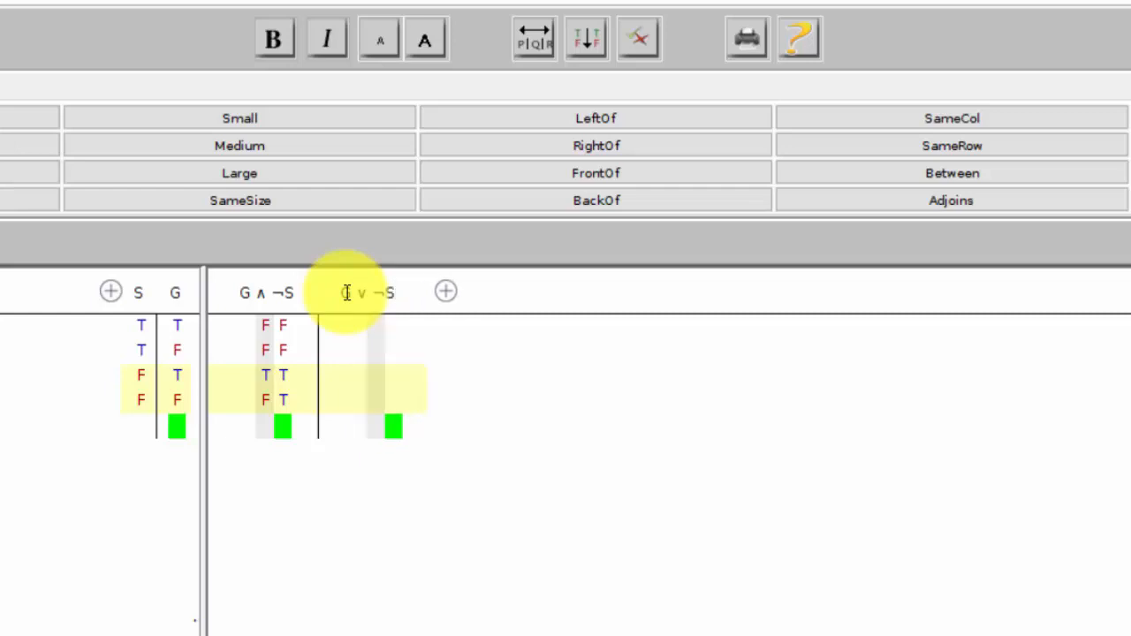
# Step: Fill the truth values under the ¬ of G ∨ ¬S with F, F, T, T
pyautogui.click(391, 327)
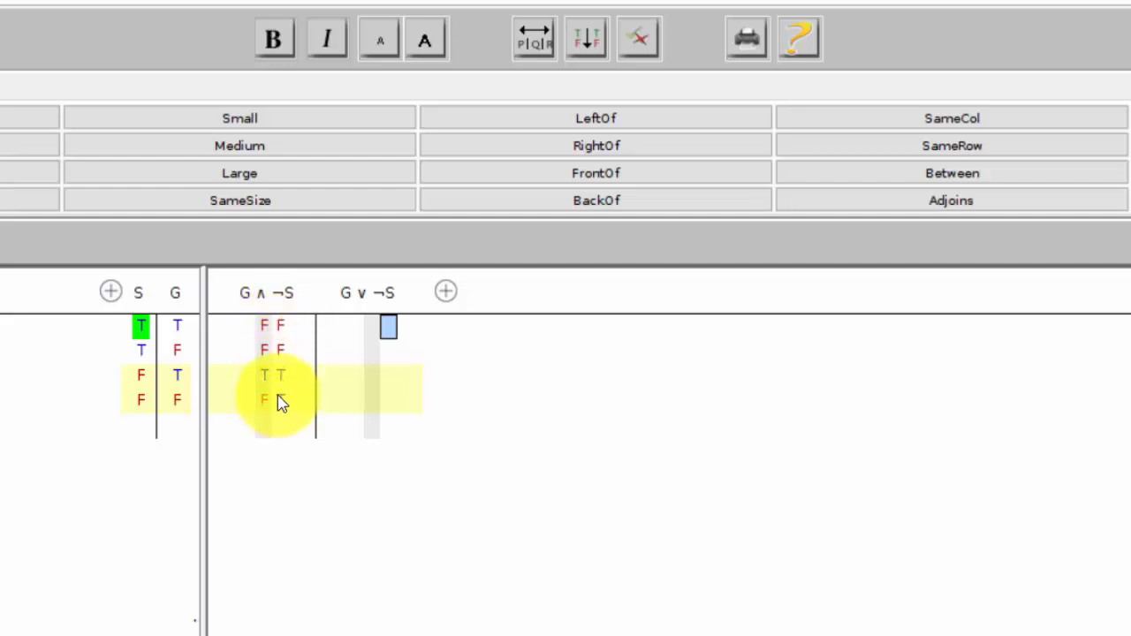
pyautogui.write('F')
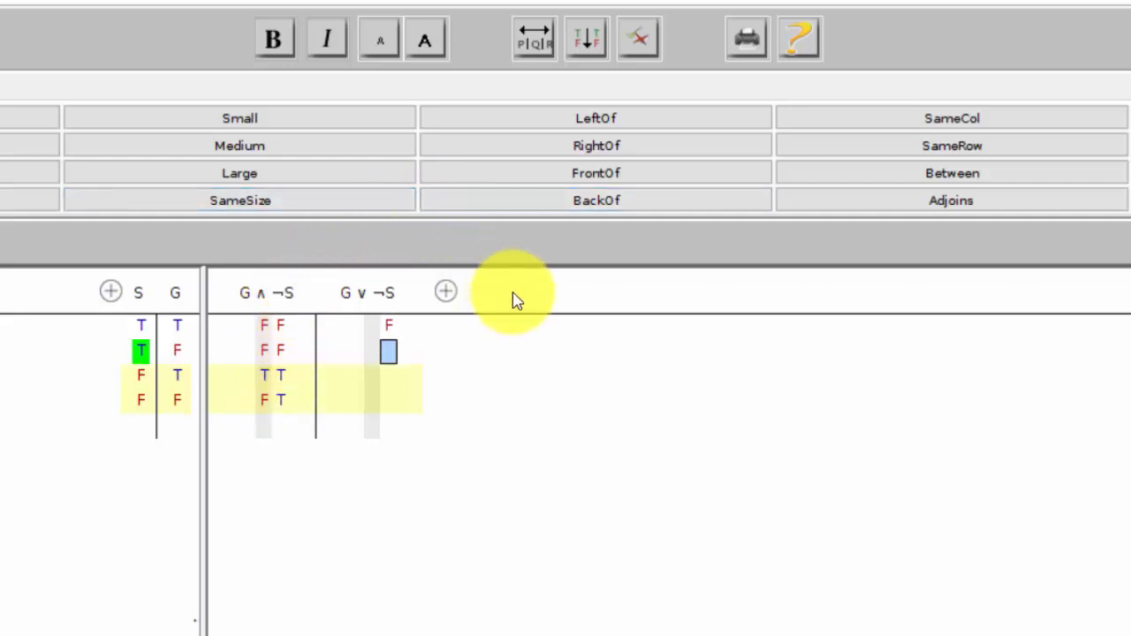
pyautogui.write('FTT')
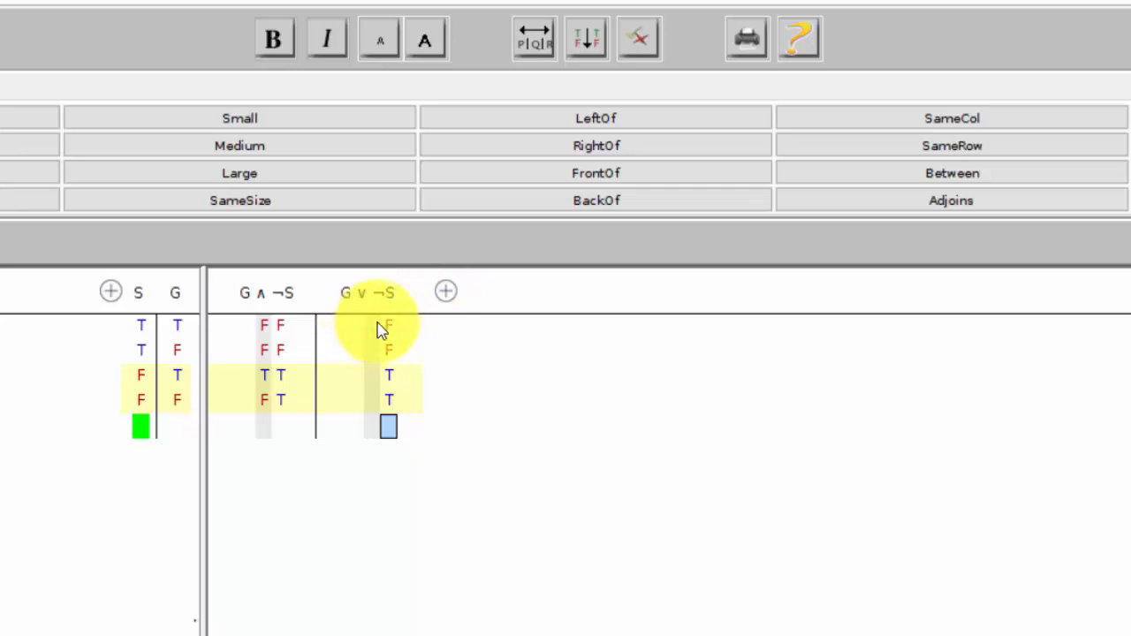
# Step: Fill the main connective column under the ∨ of G ∨ ¬S with T, F, T, T
pyautogui.click(379, 328)
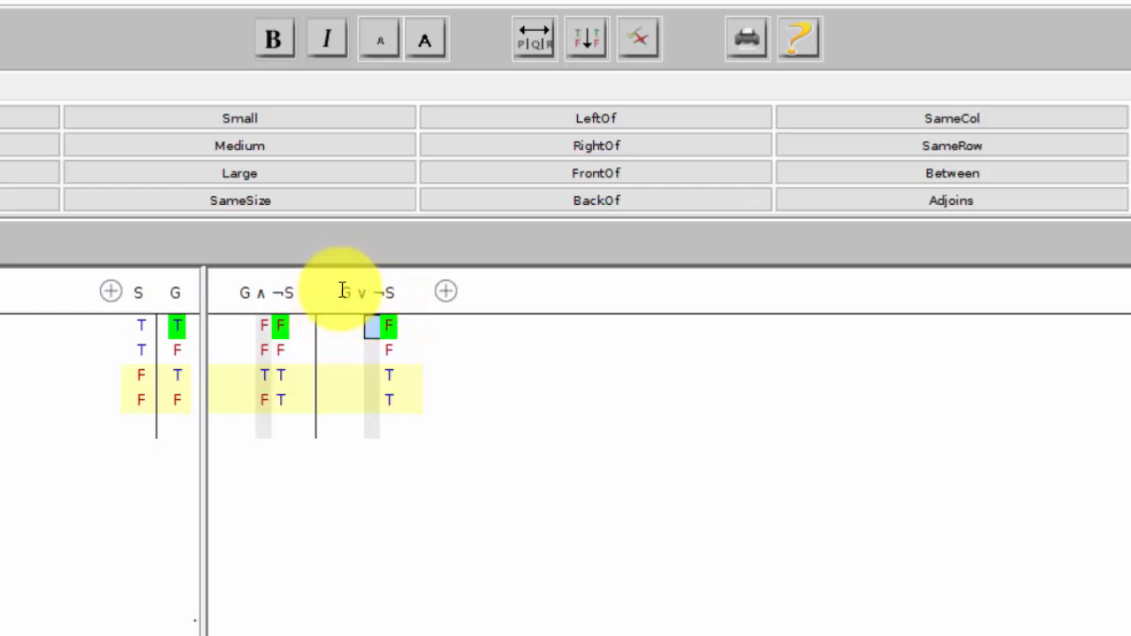
pyautogui.click(373, 333)
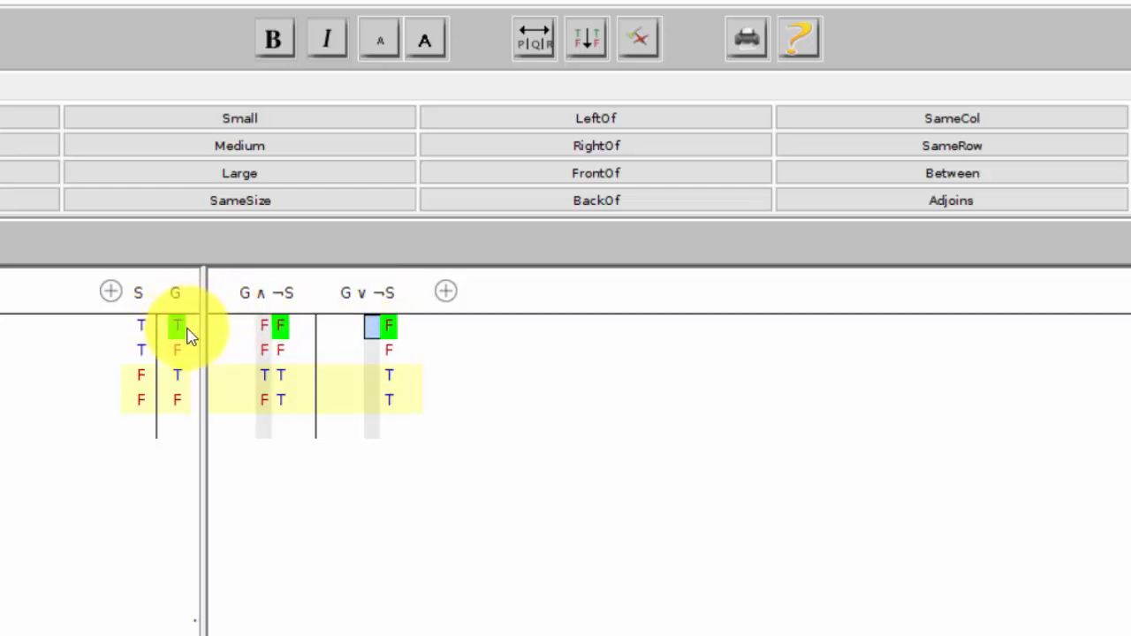
pyautogui.write('T')
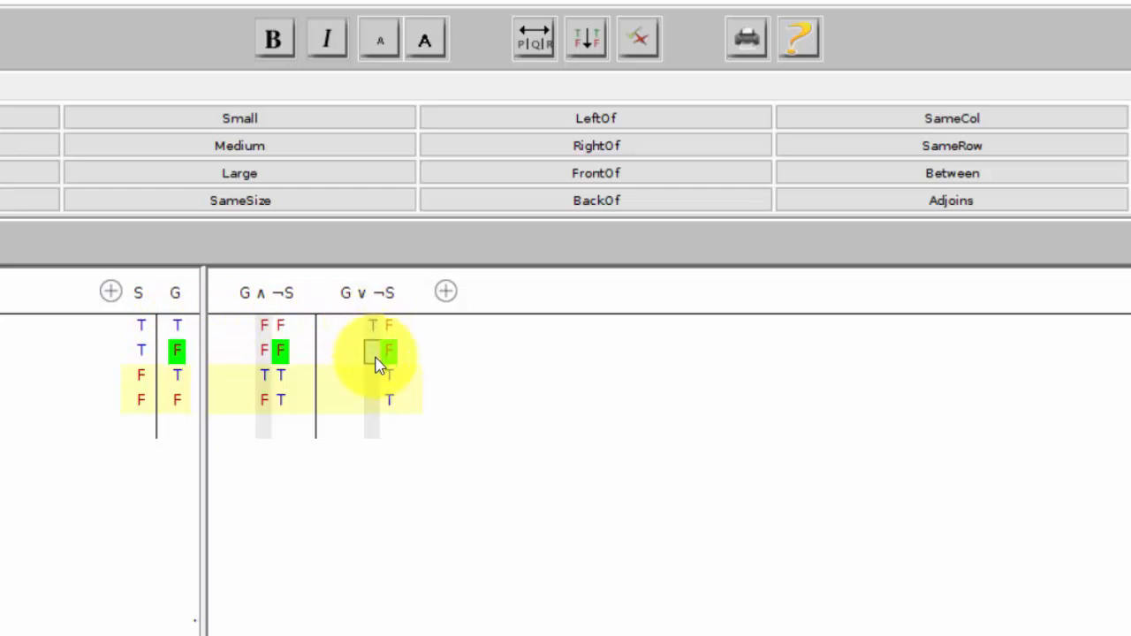
pyautogui.click(372, 354)
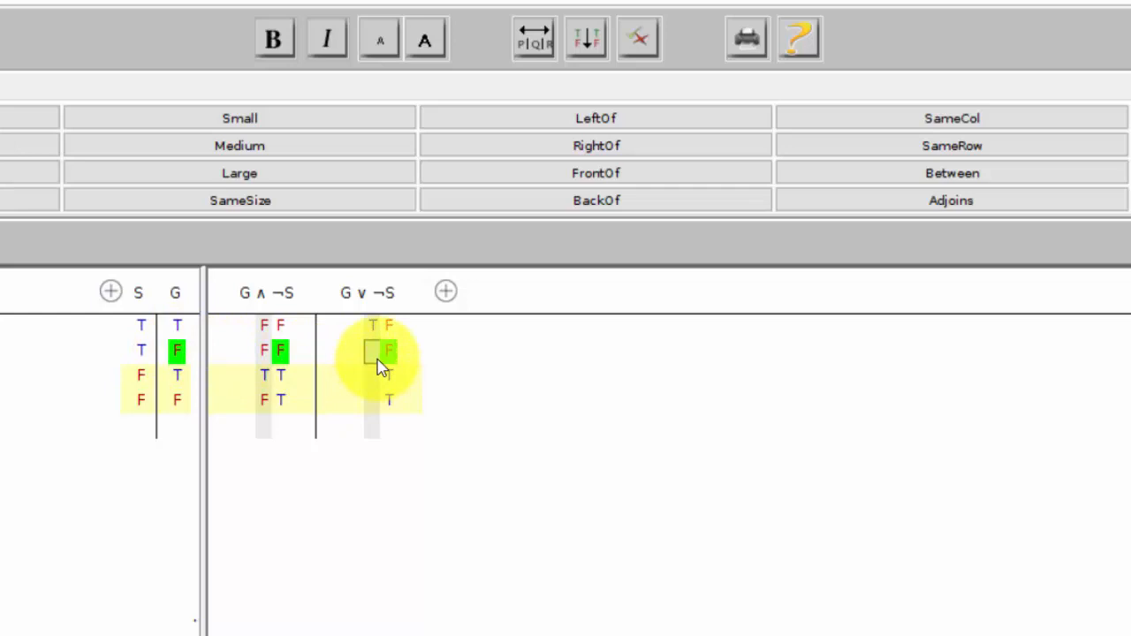
pyautogui.write('F')
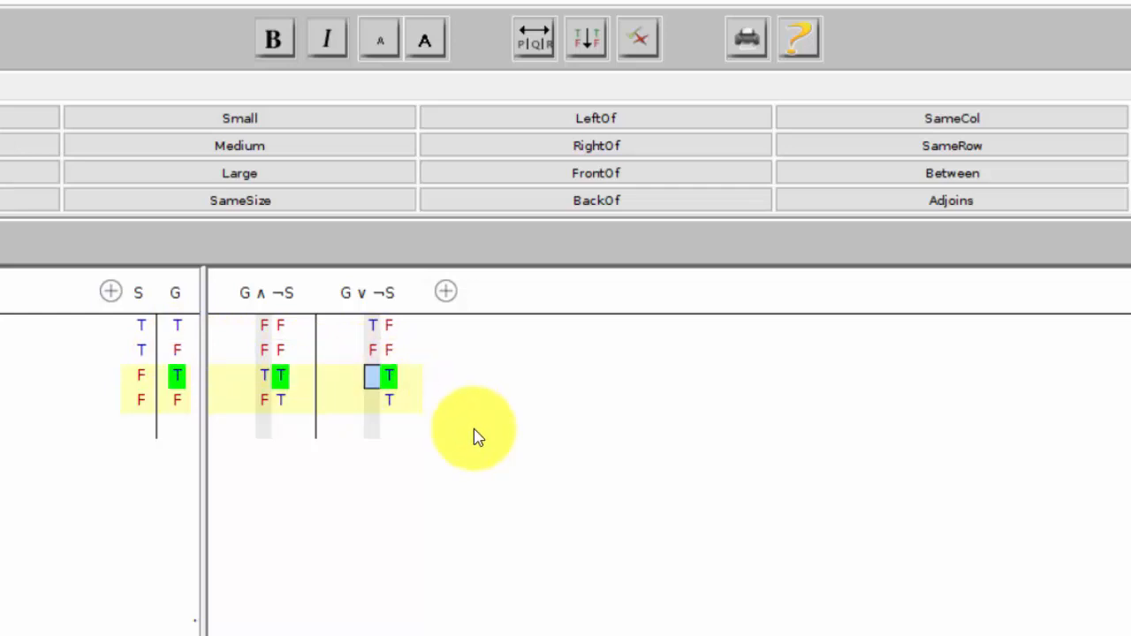
pyautogui.write('T')
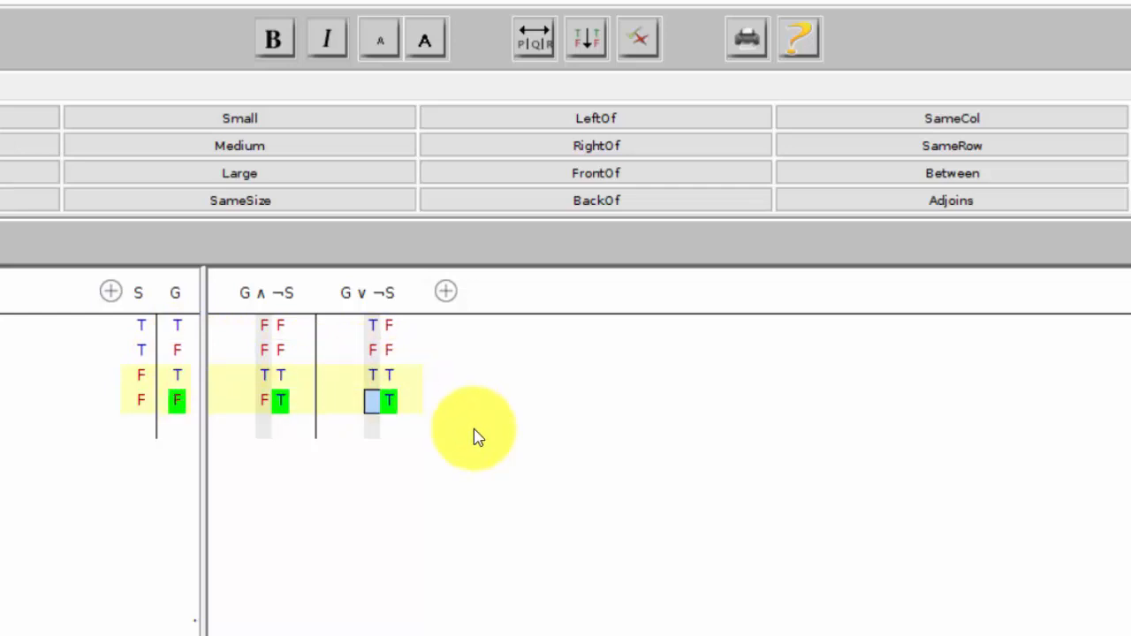
pyautogui.write('T')
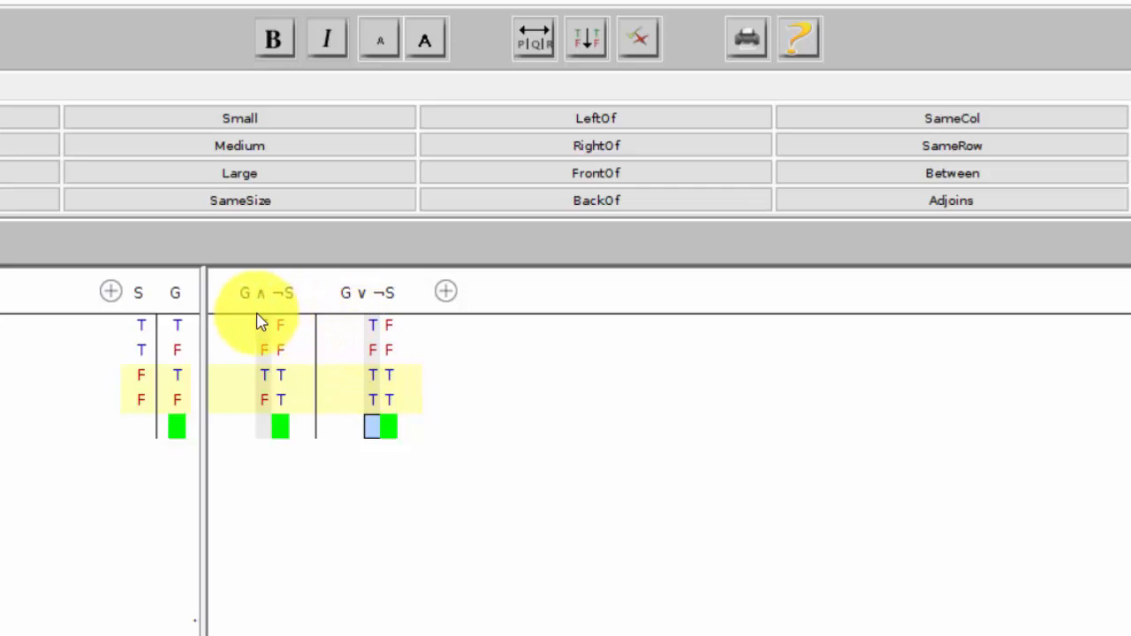
# Step: Change the first-row value under the ¬ of G ∨ ¬S and the second-row value under the ¬ of G ∧ ¬S to T
pyautogui.click(263, 400)
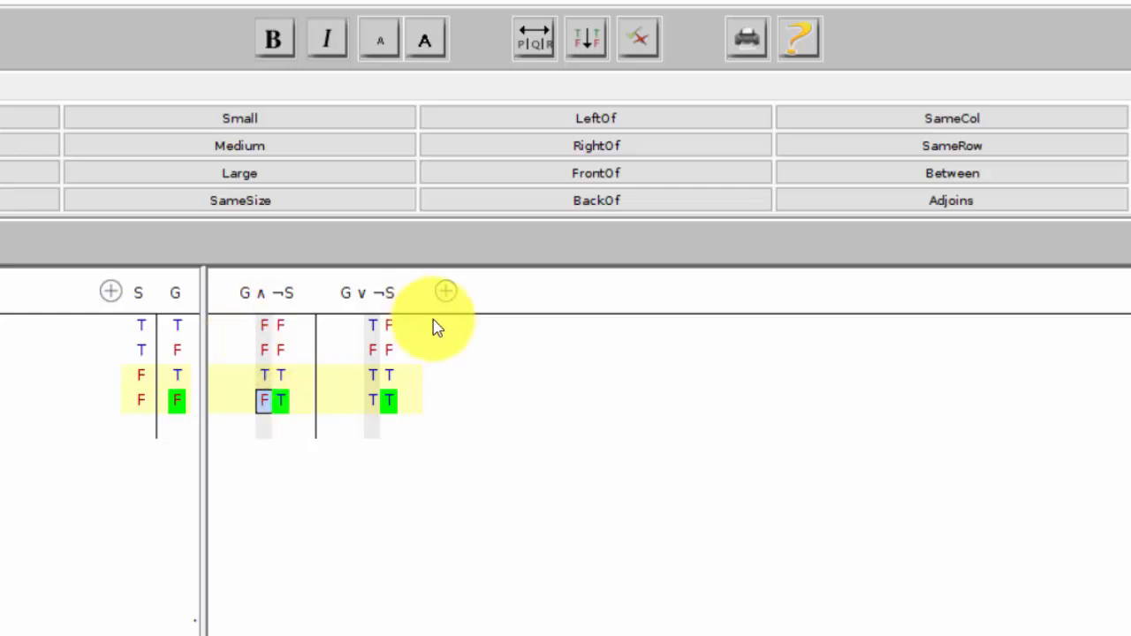
pyautogui.click(375, 326)
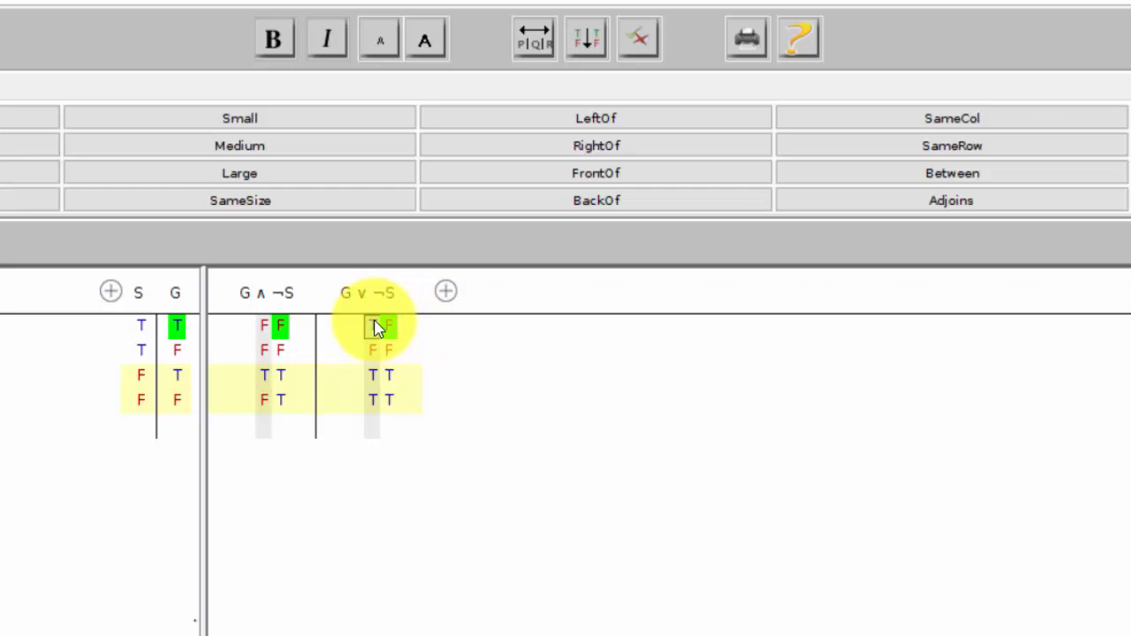
pyautogui.click(391, 329)
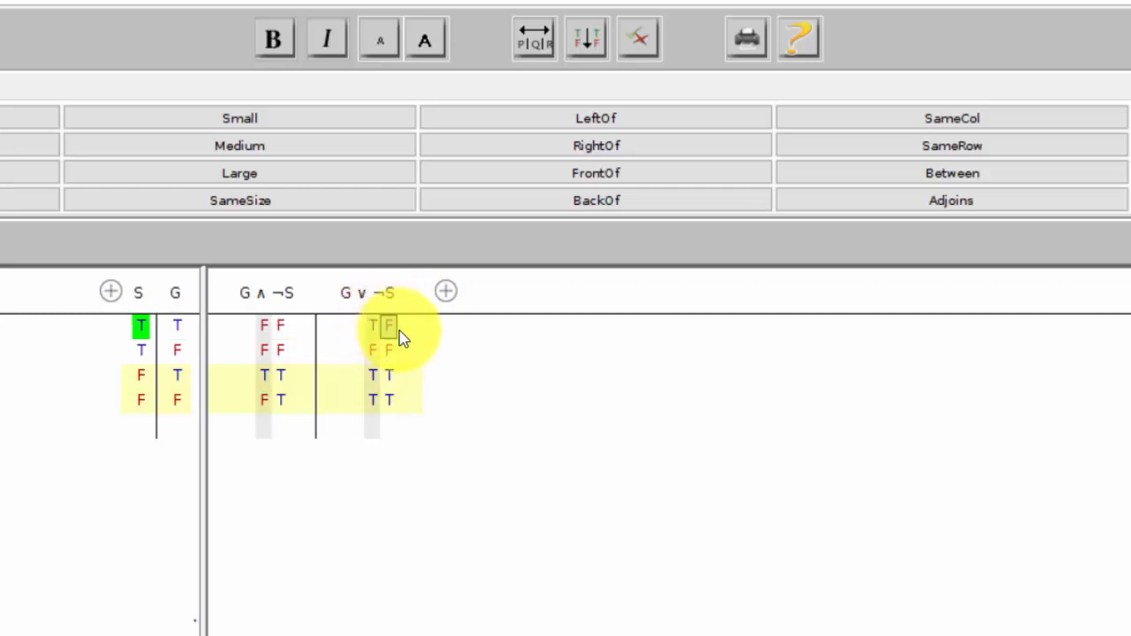
pyautogui.click(391, 350)
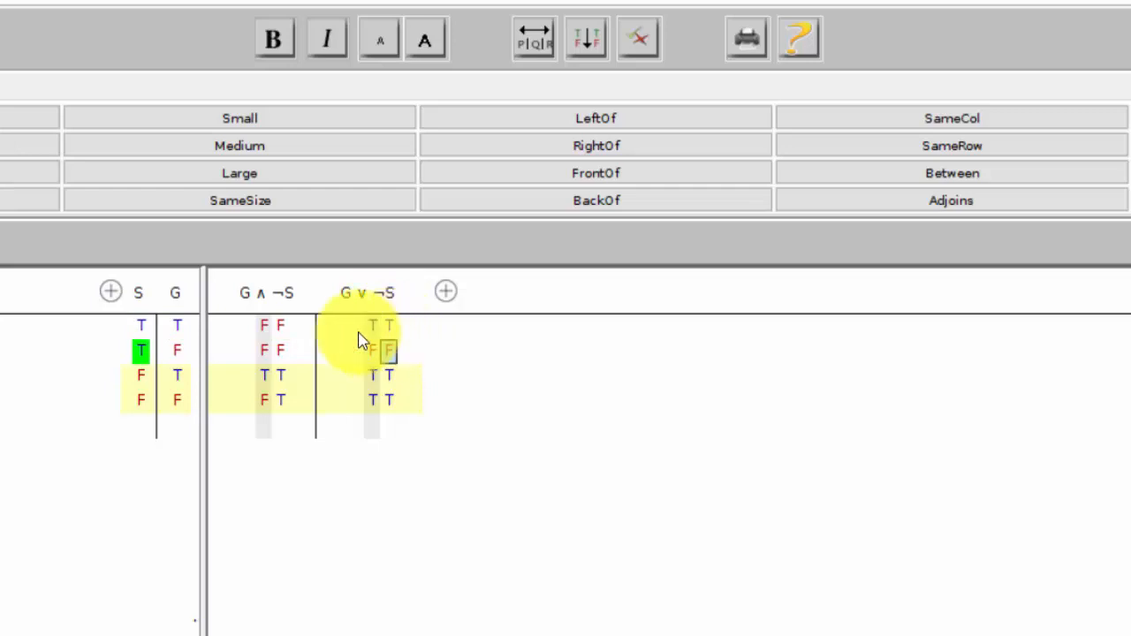
pyautogui.click(279, 353)
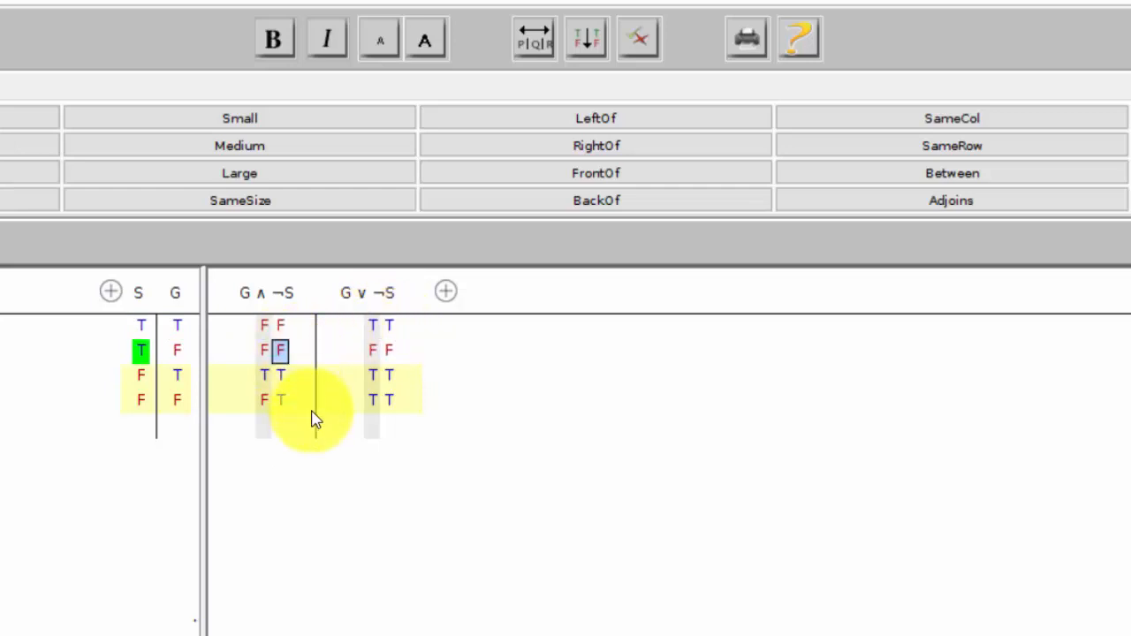
pyautogui.write('t')
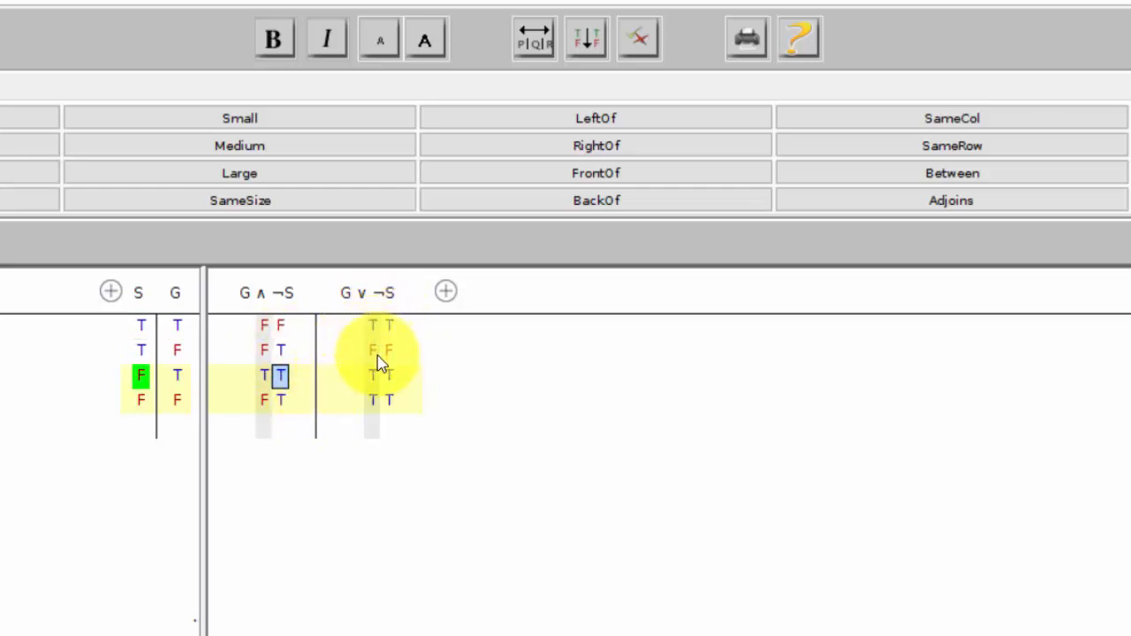
# Step: Set the first-row ∨ value and the third-row ∧ value to F, and verify the truth table
pyautogui.click(374, 329)
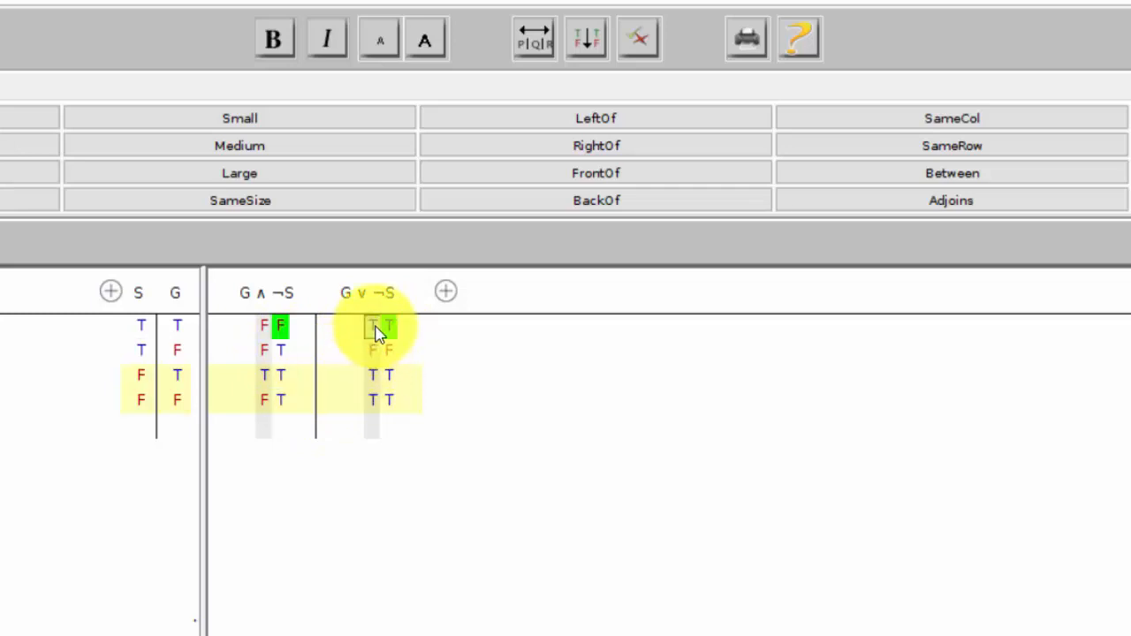
pyautogui.write('f')
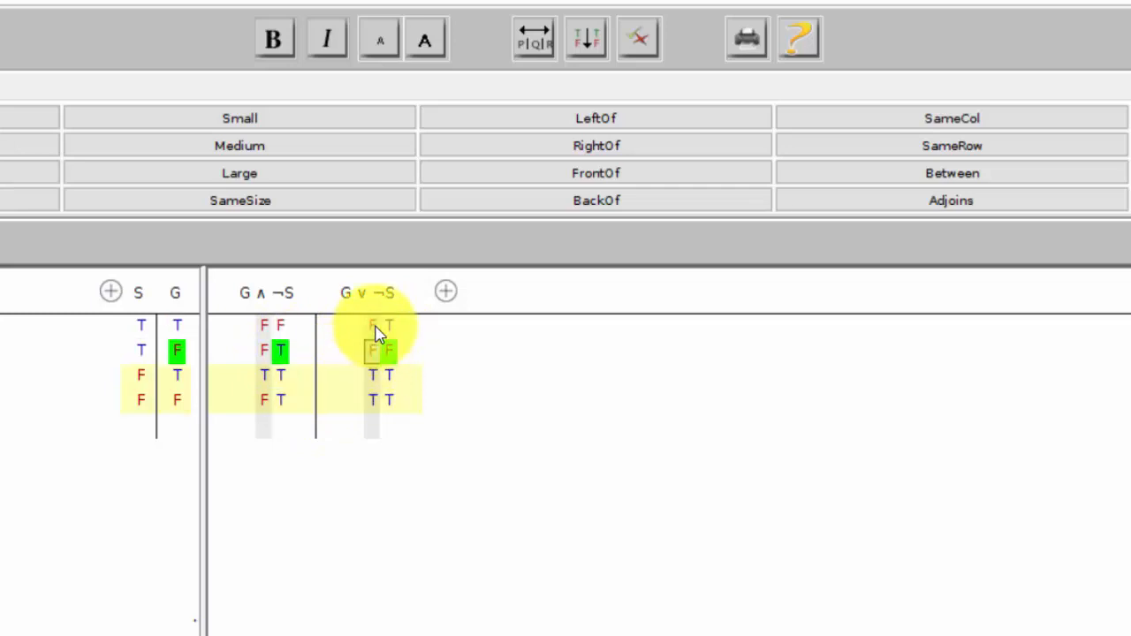
pyautogui.click(263, 380)
pyautogui.write('f')
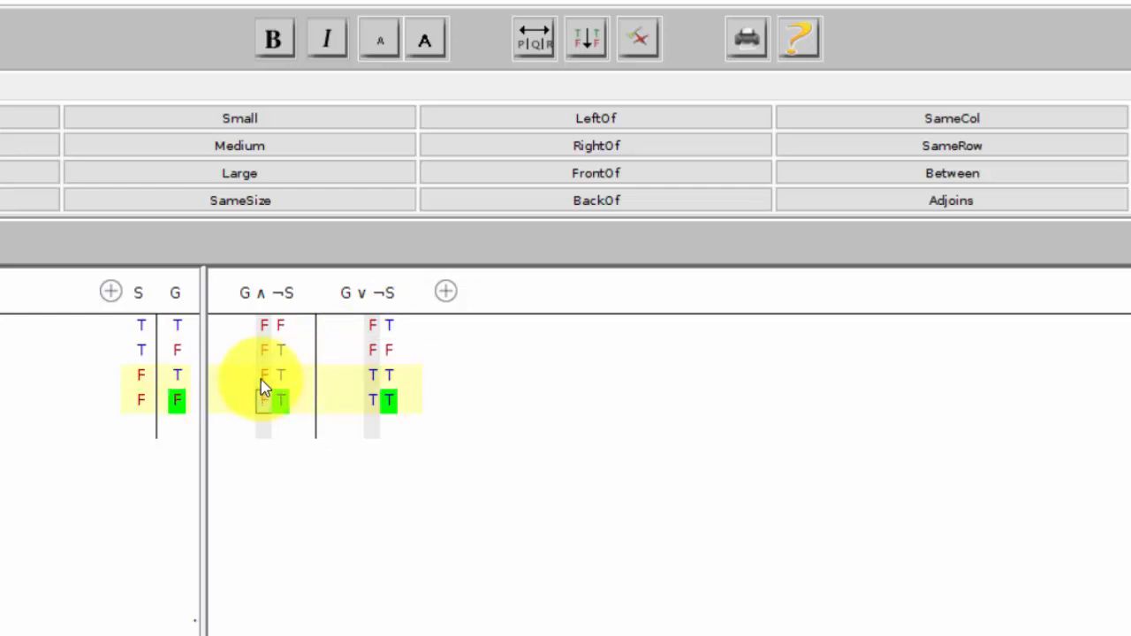
pyautogui.click(636, 44)
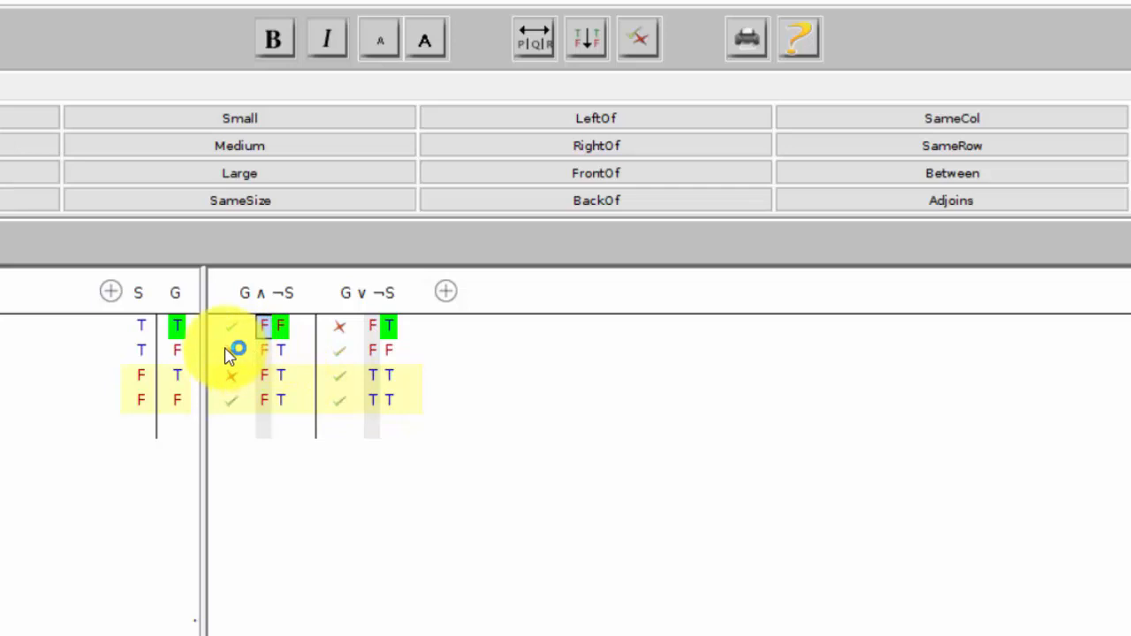
pyautogui.click(345, 325)
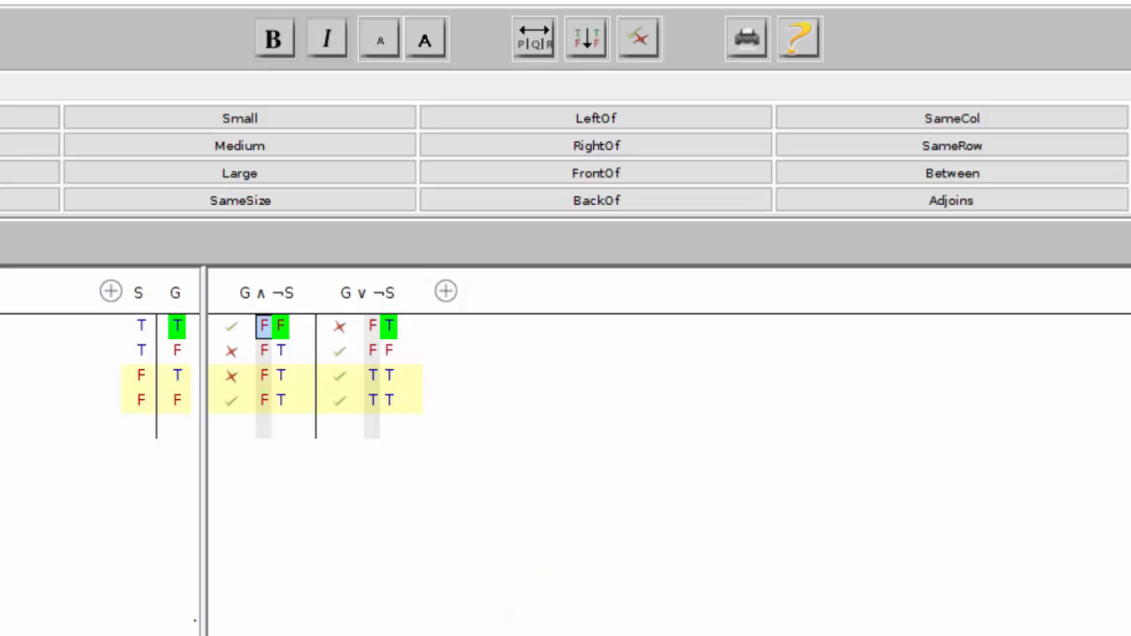
# Step: Open a new blank truth table window, bring it to the front and maximize it
pyautogui.click(9, 24)
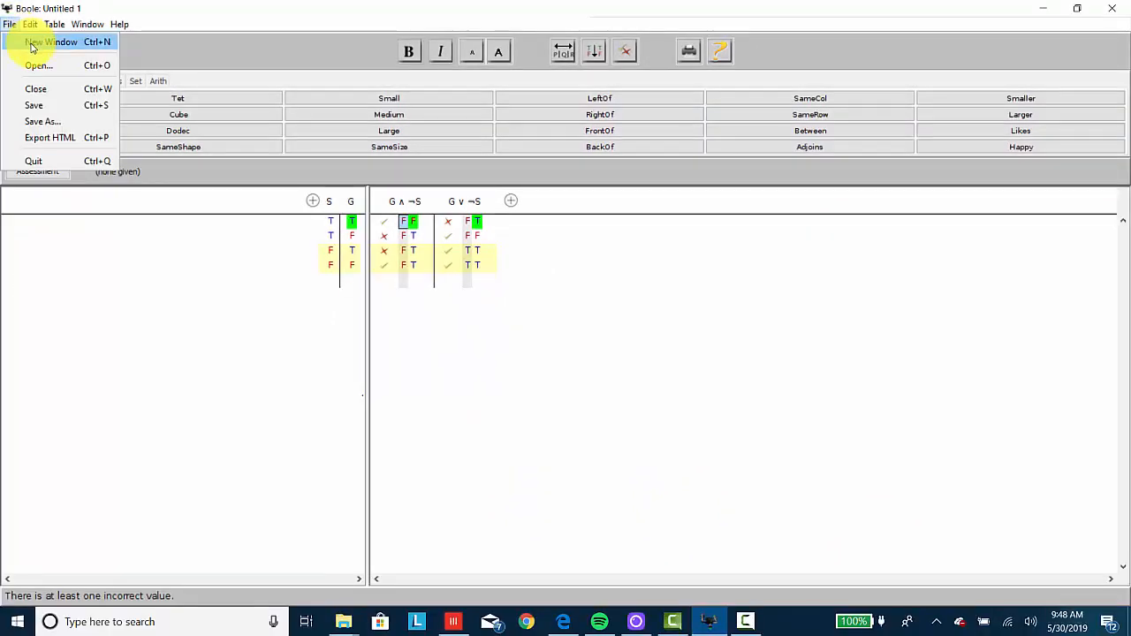
pyautogui.click(32, 48)
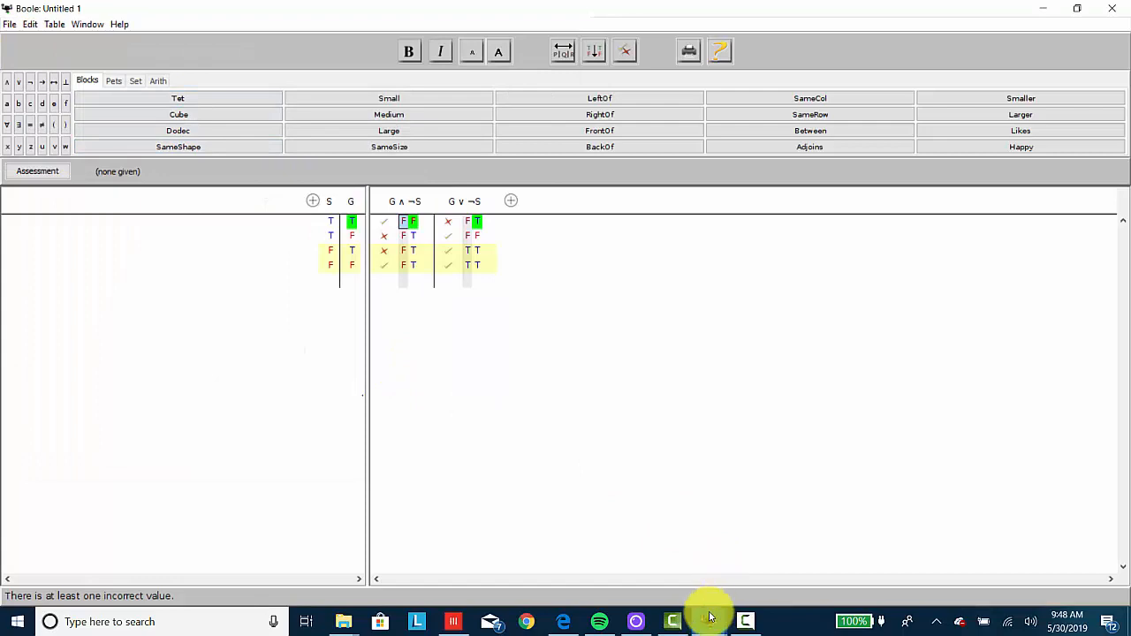
pyautogui.moveTo(712, 614)
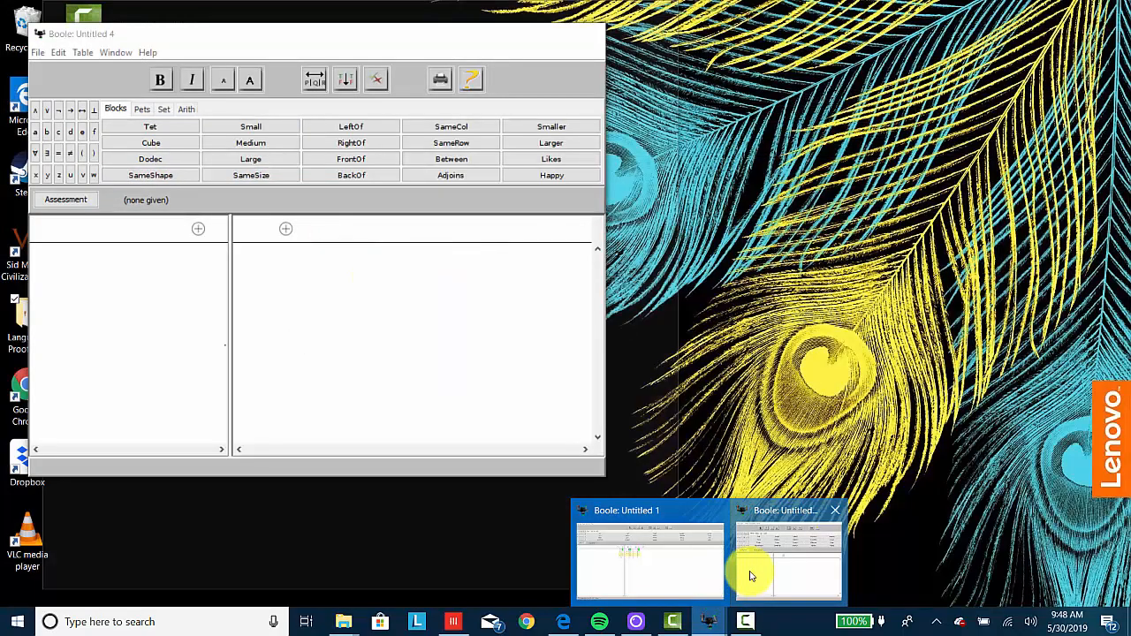
pyautogui.click(750, 576)
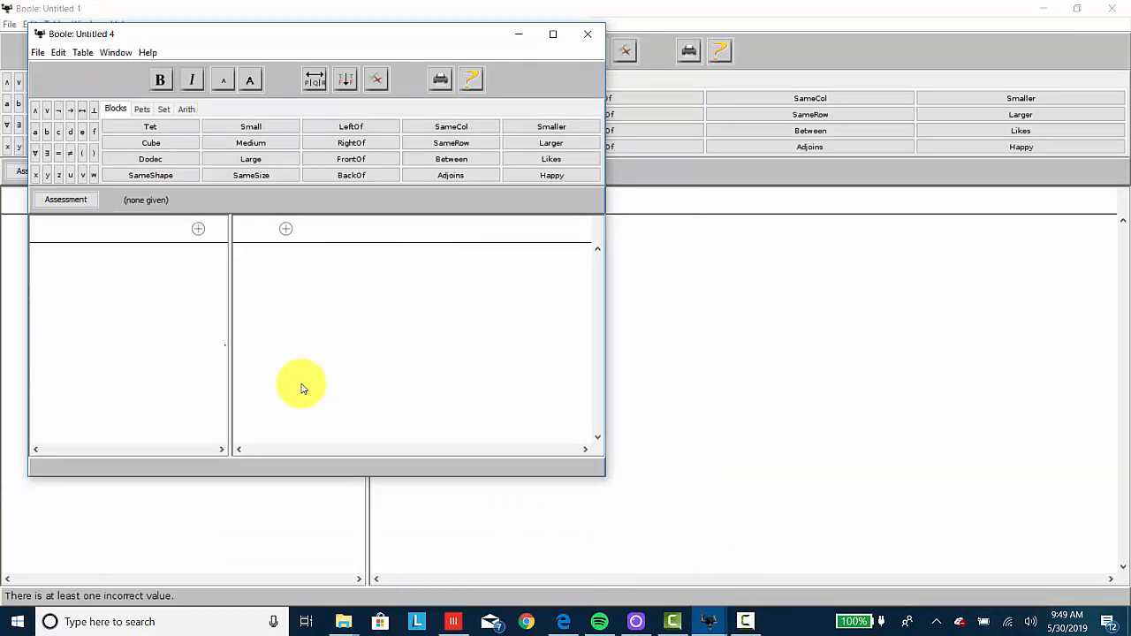
pyautogui.click(553, 35)
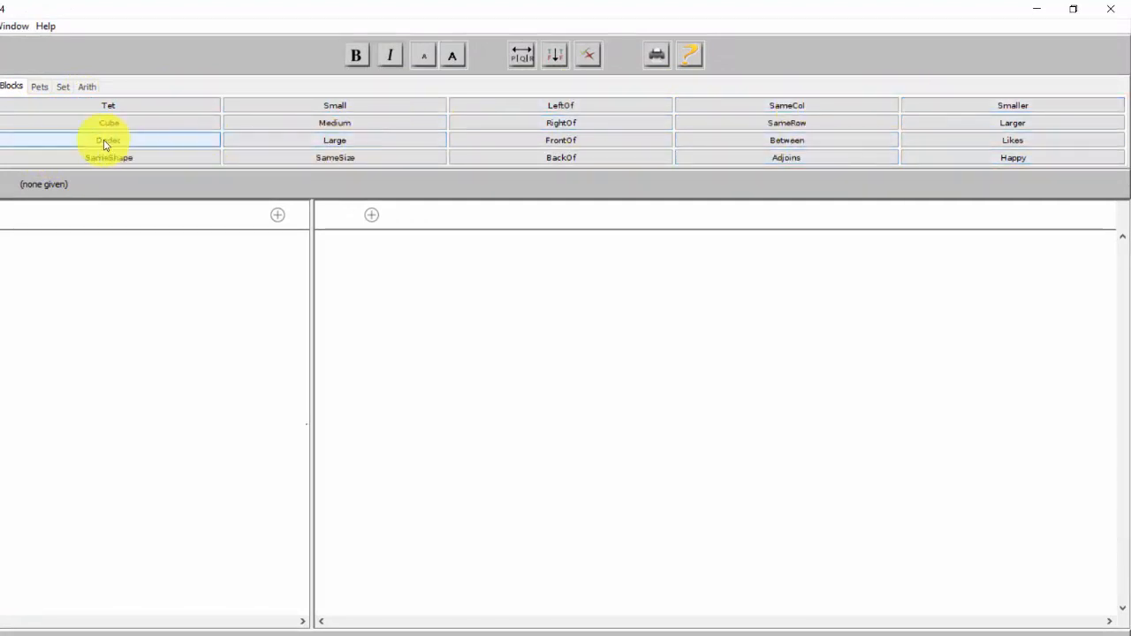
# Step: Examine the predicate and symbol sets for Pets, Set and Arith, and return to the Blocks set
pyautogui.click(40, 86)
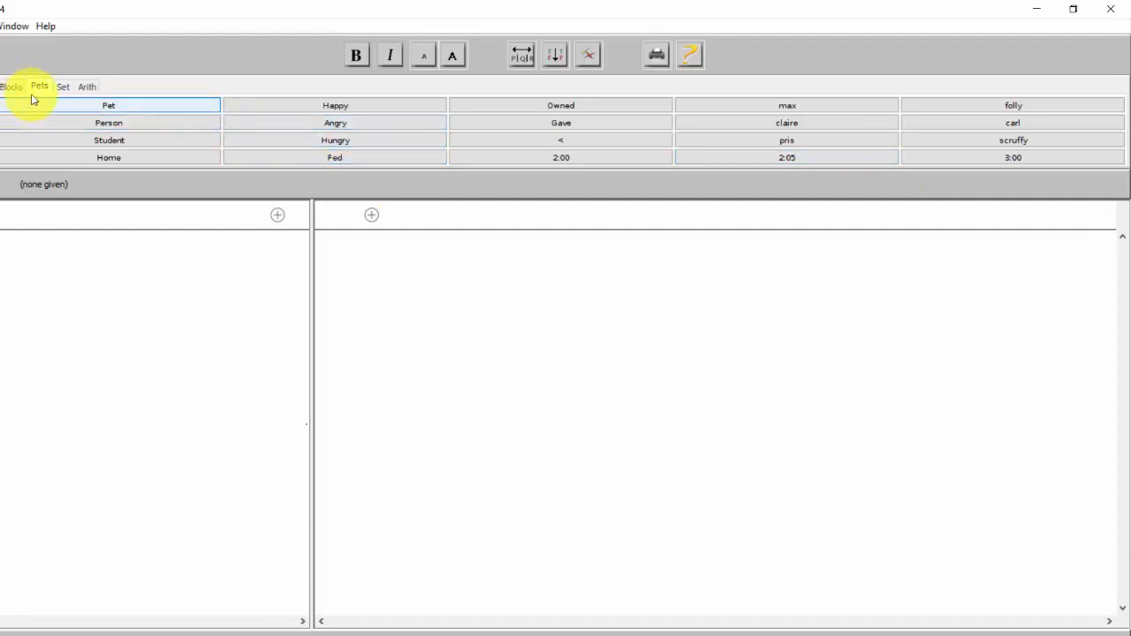
pyautogui.click(62, 88)
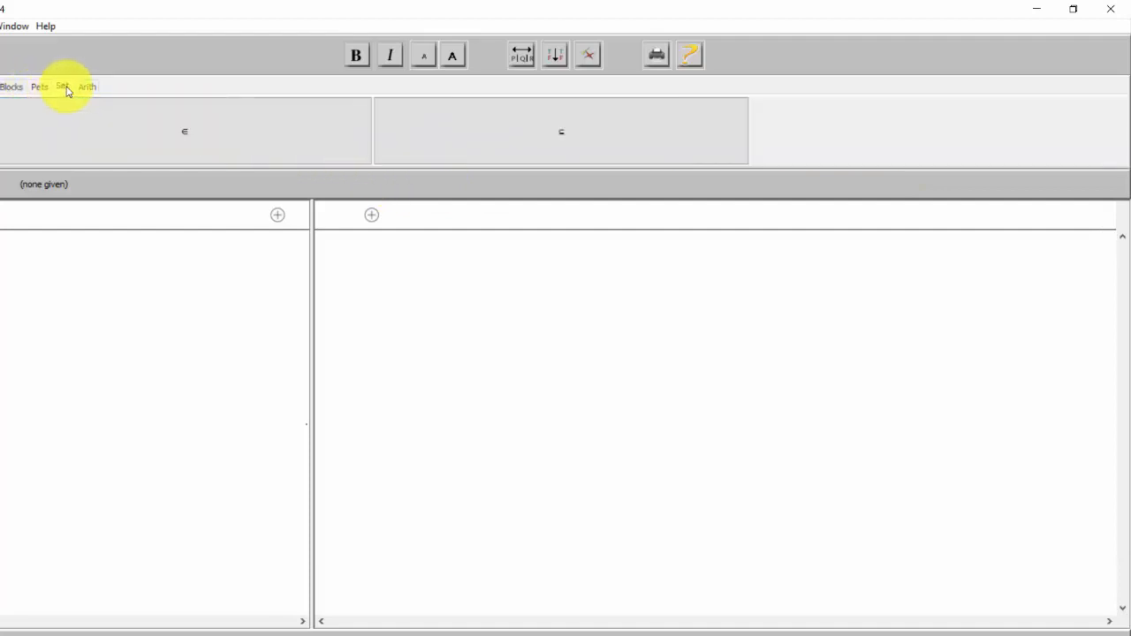
pyautogui.click(88, 88)
pyautogui.click(63, 87)
pyautogui.click(86, 87)
pyautogui.click(62, 88)
pyautogui.click(88, 88)
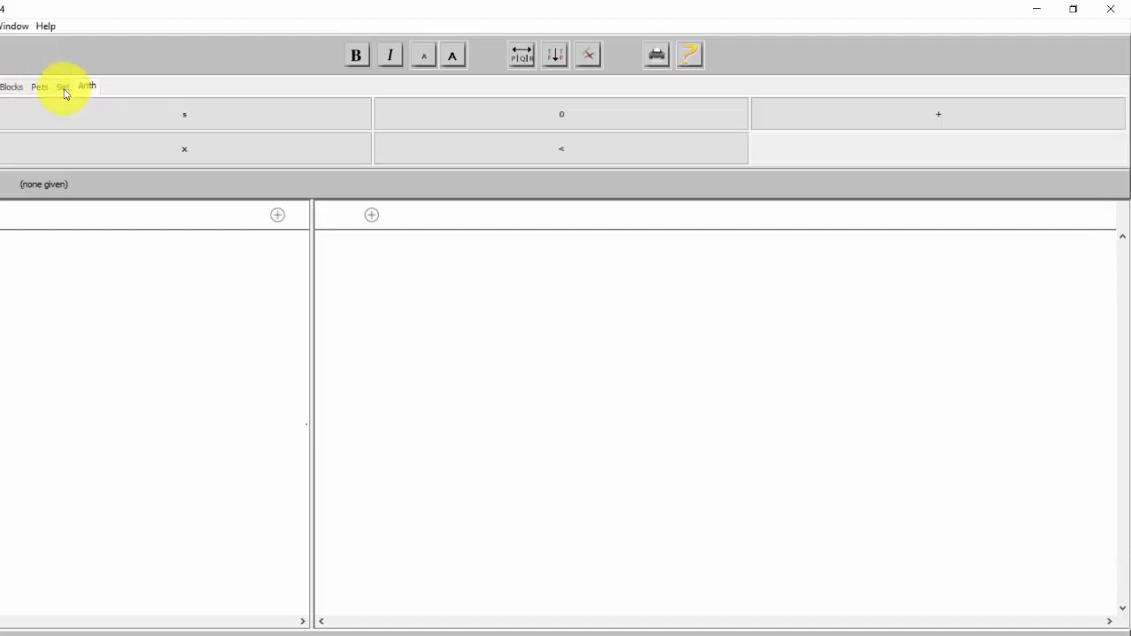
pyautogui.click(63, 88)
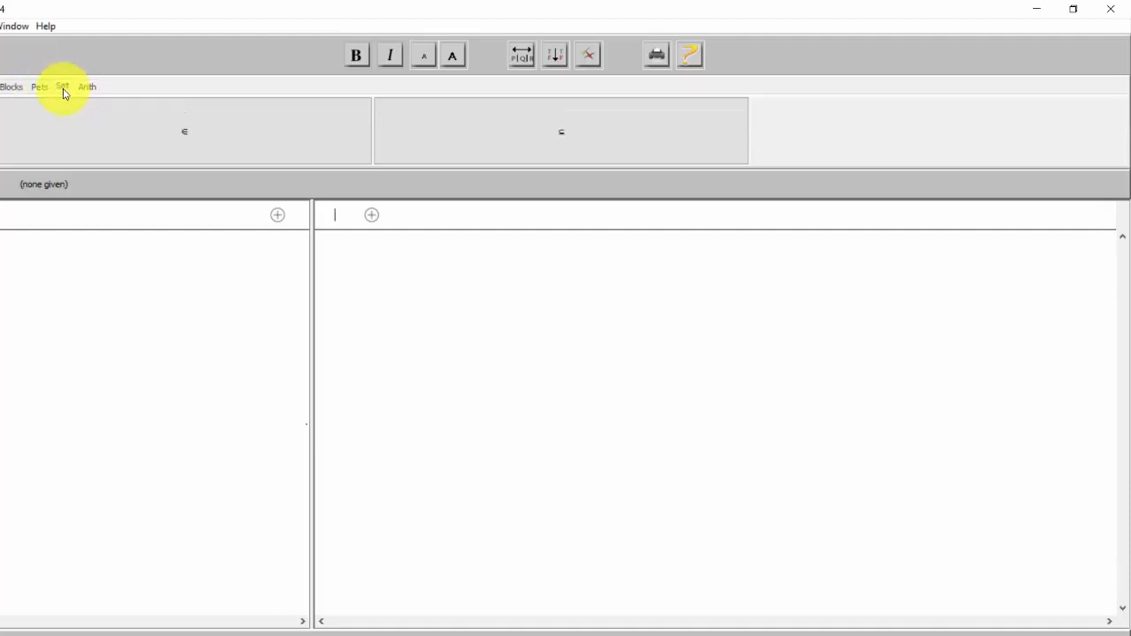
pyautogui.click(6, 89)
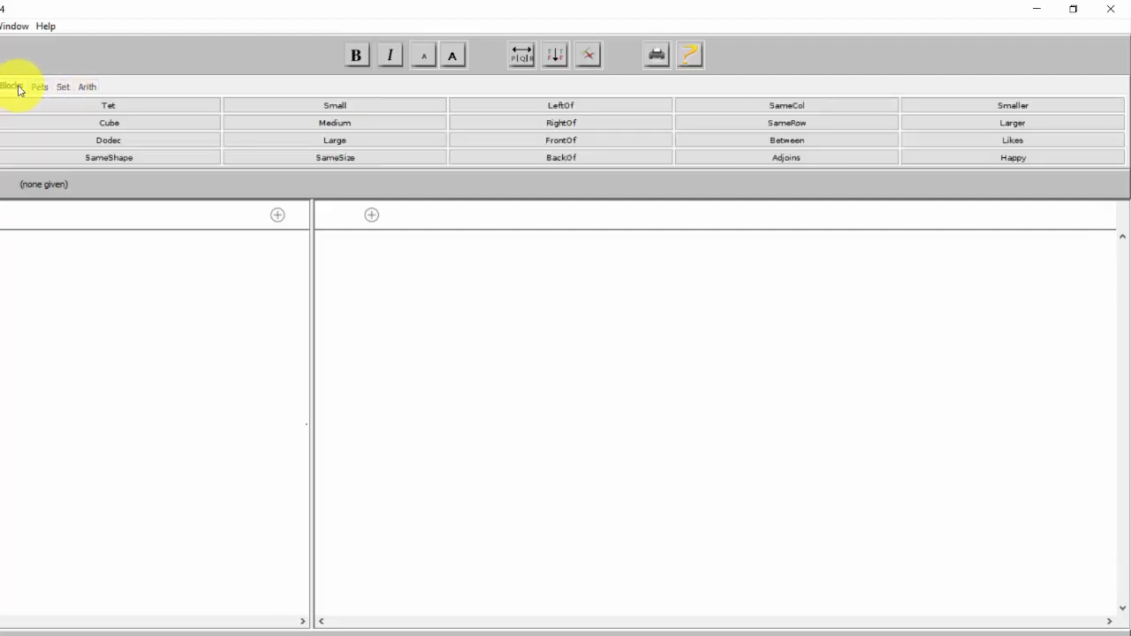
pyautogui.click(37, 87)
pyautogui.click(13, 85)
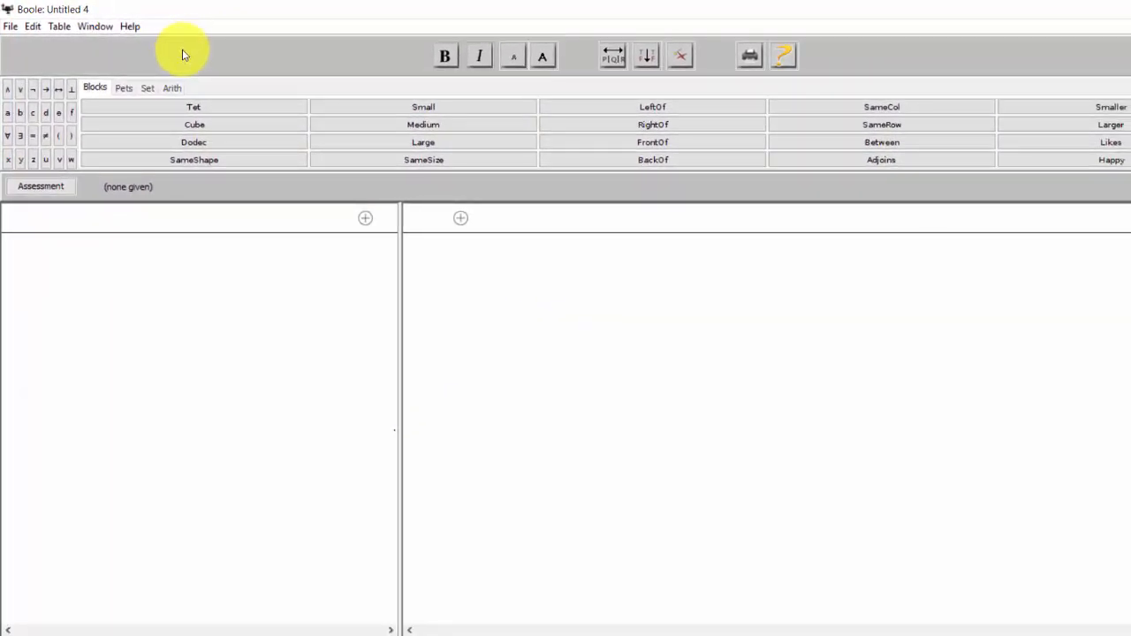
# Step: Enter the sentence Tet(a) ∨ ¬Large(e) as the first formula heading, using the Blocks predicates
pyautogui.click(181, 109)
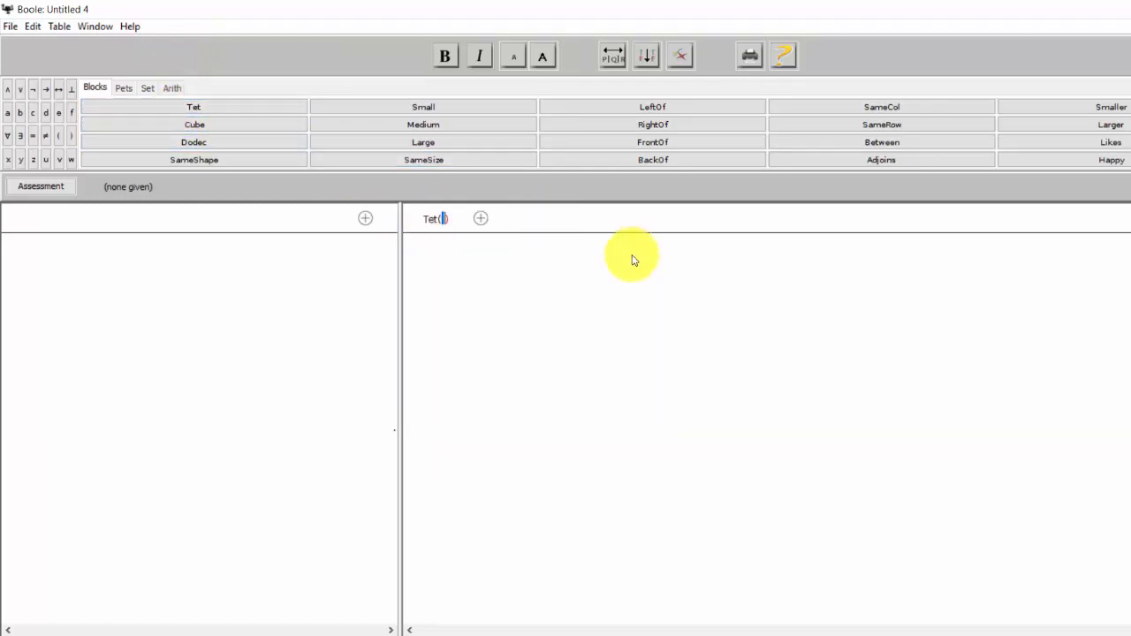
pyautogui.click(5, 114)
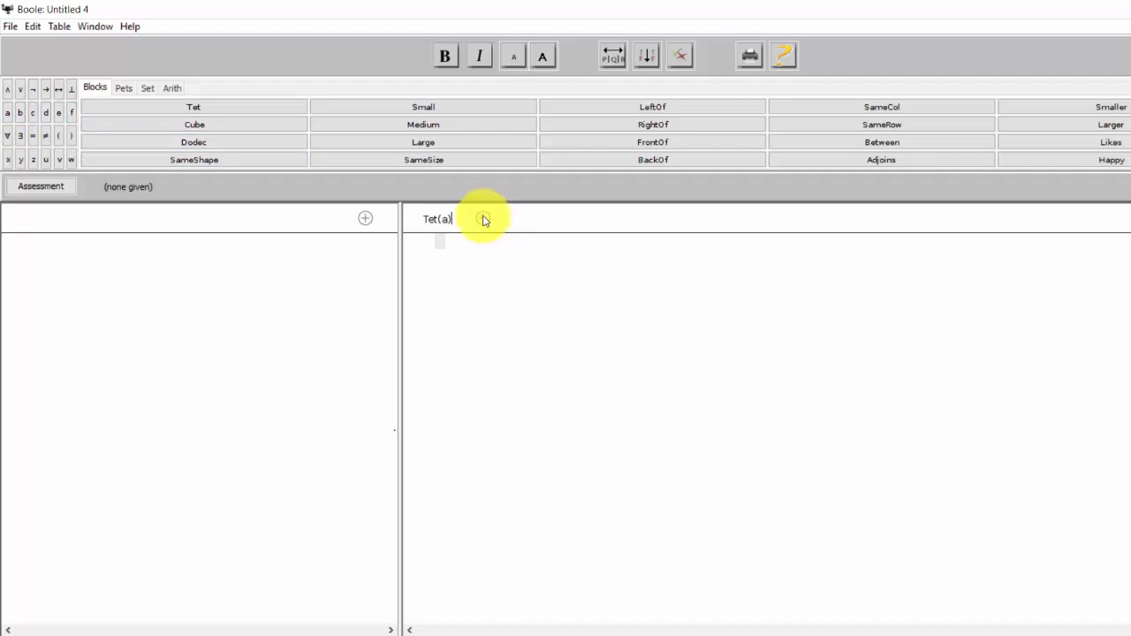
pyautogui.click(21, 92)
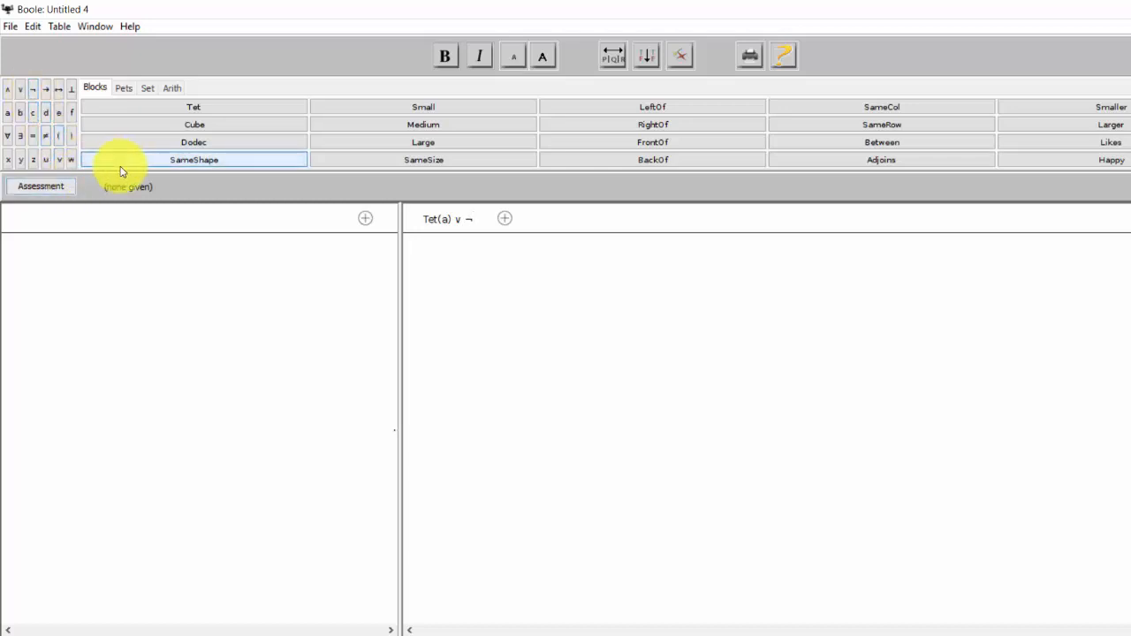
pyautogui.click(379, 147)
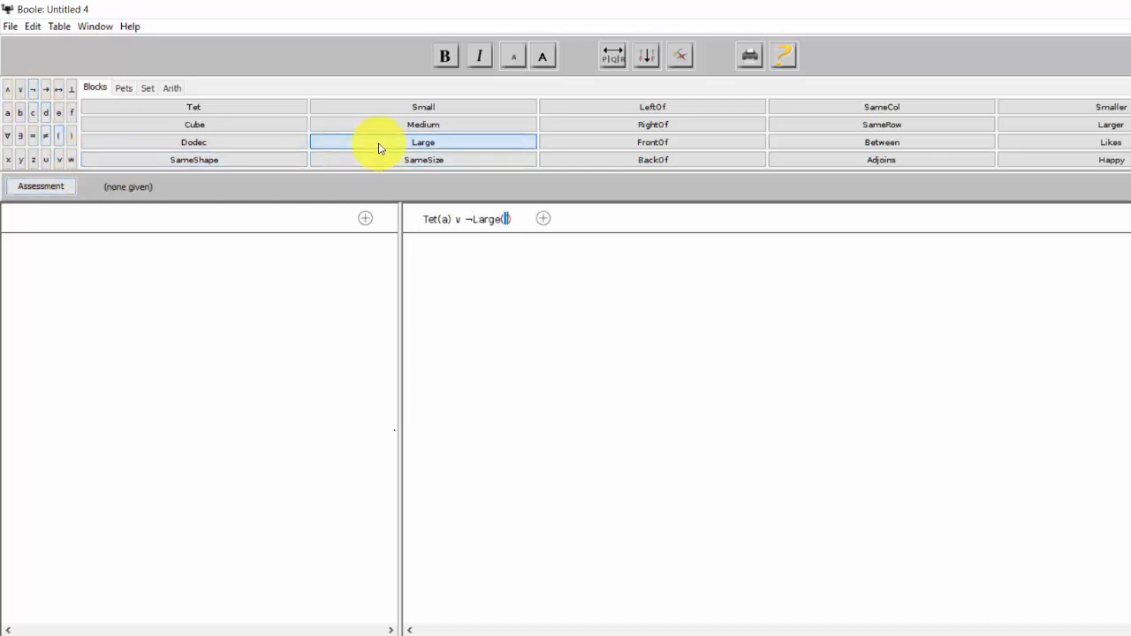
pyautogui.click(60, 113)
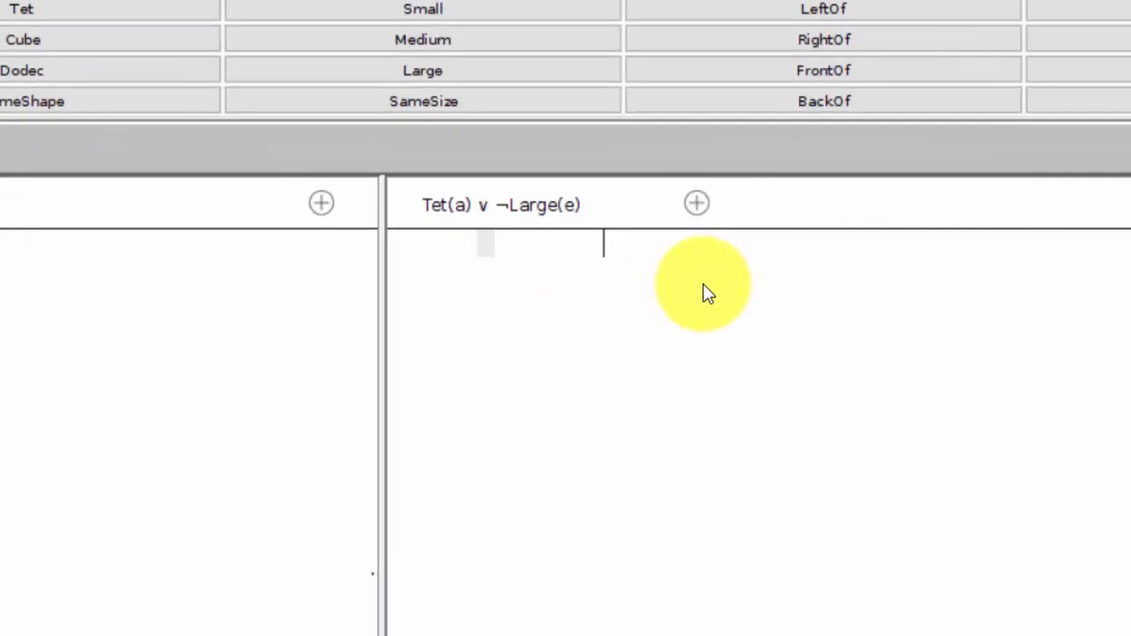
pyautogui.write('Large ')
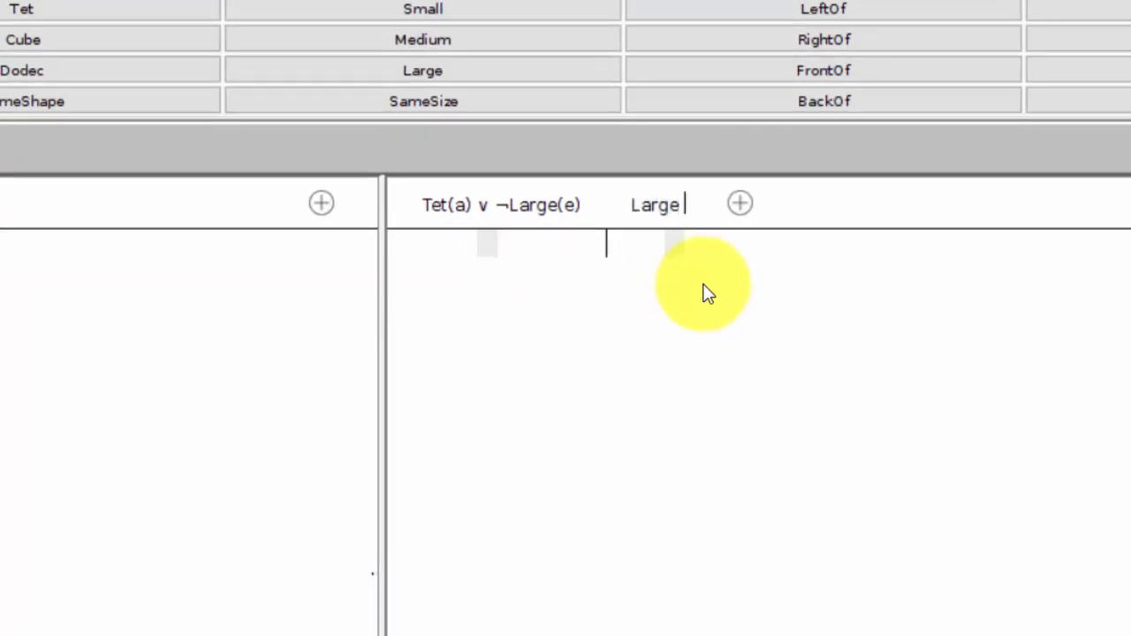
pyautogui.write('(')
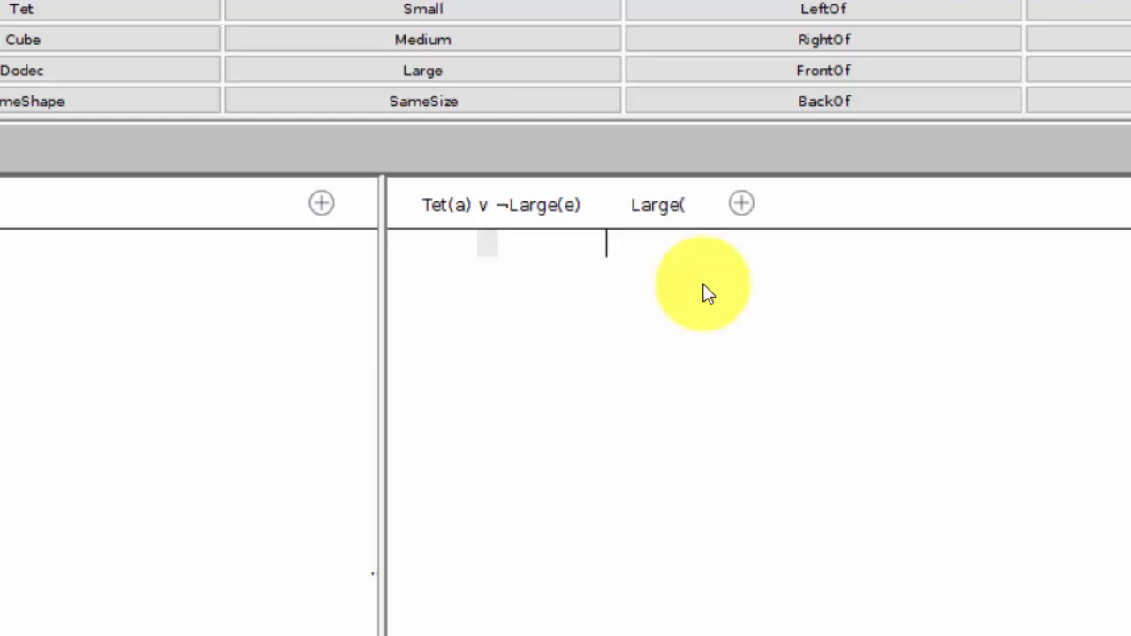
pyautogui.write(')')
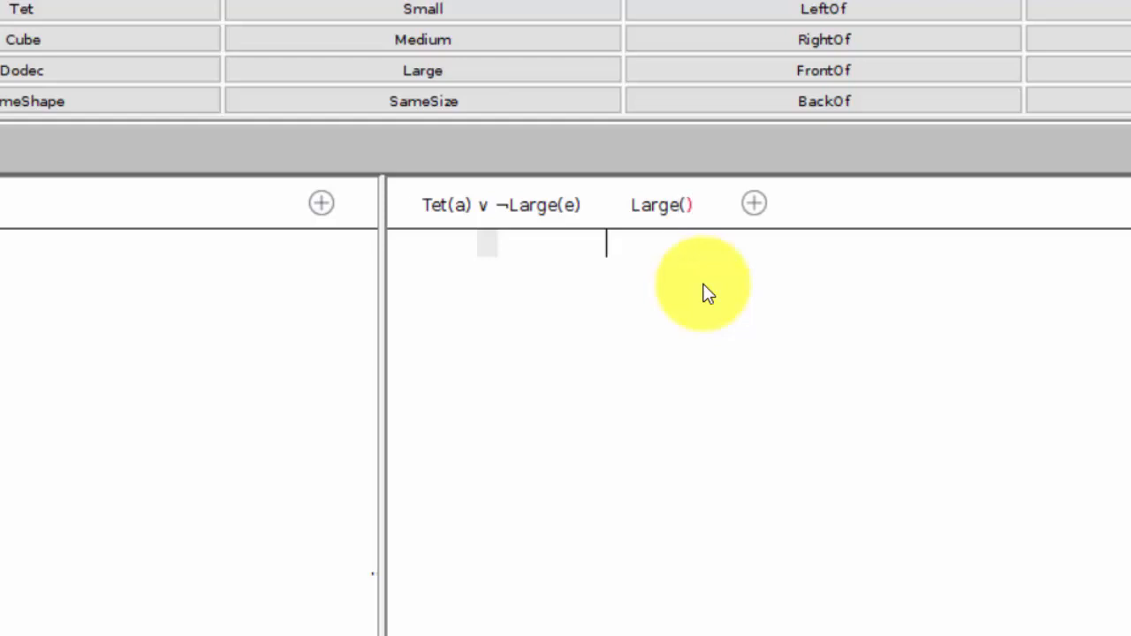
pyautogui.click(694, 216)
pyautogui.press('BackSpace')
pyautogui.press('BackSpace')
pyautogui.press('BackSpace')
pyautogui.press('BackSpace')
pyautogui.press('BackSpace')
pyautogui.press('BackSpace')
pyautogui.press('BackSpace')
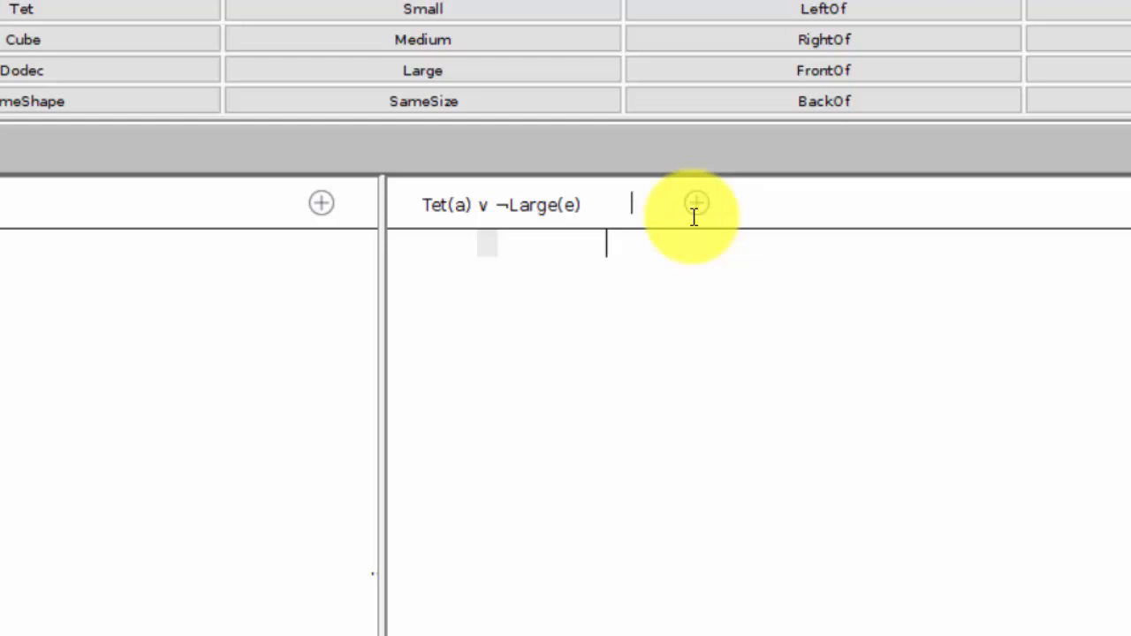
# Step: Enter the sentence Smaller(b,c) → Tet(a) as the second formula heading
pyautogui.write('Smal')
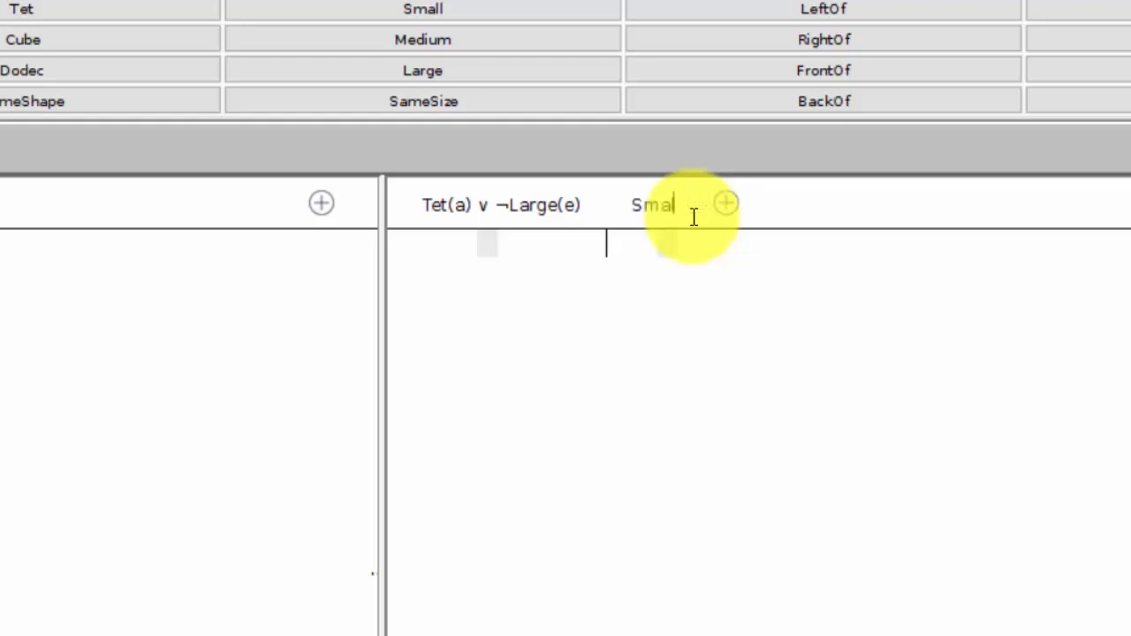
pyautogui.write('ler')
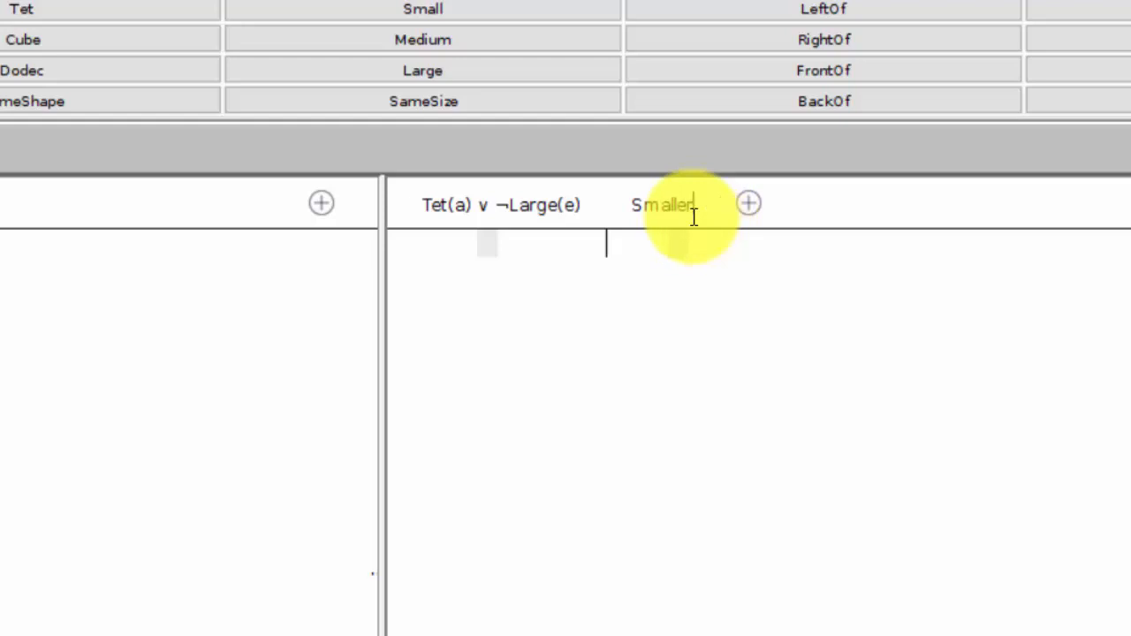
pyautogui.write('(b')
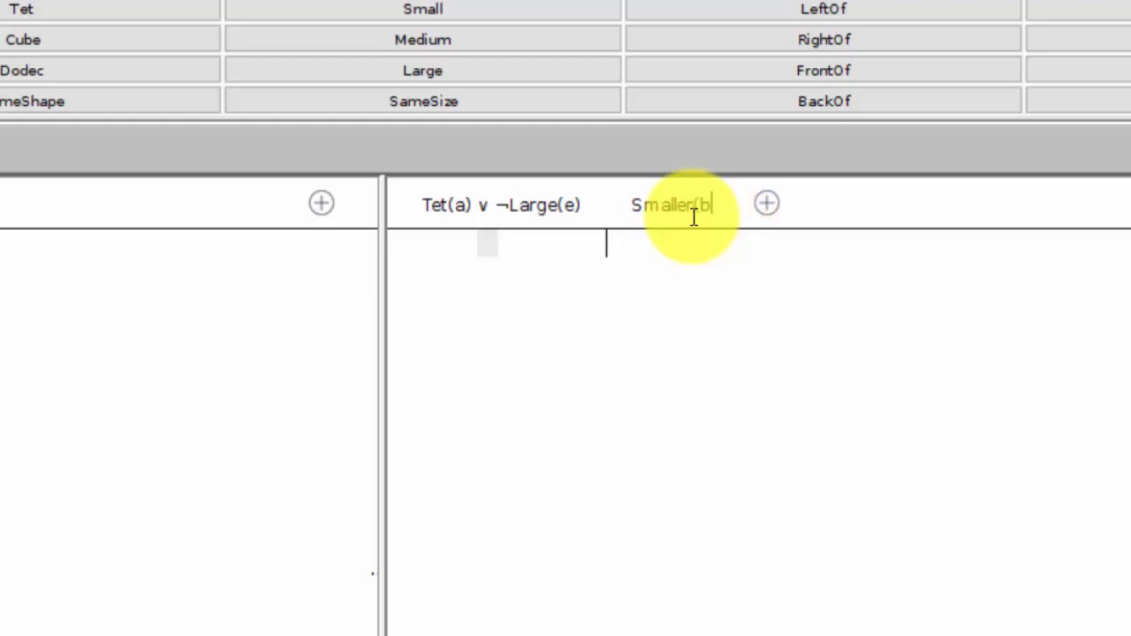
pyautogui.write(',c)')
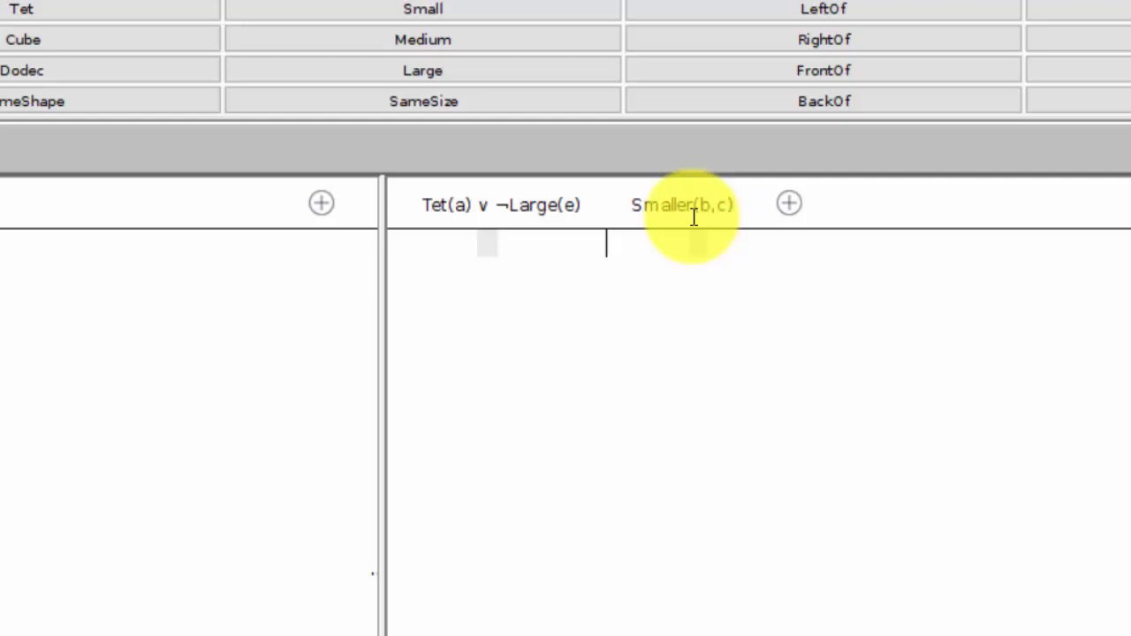
pyautogui.write('$')
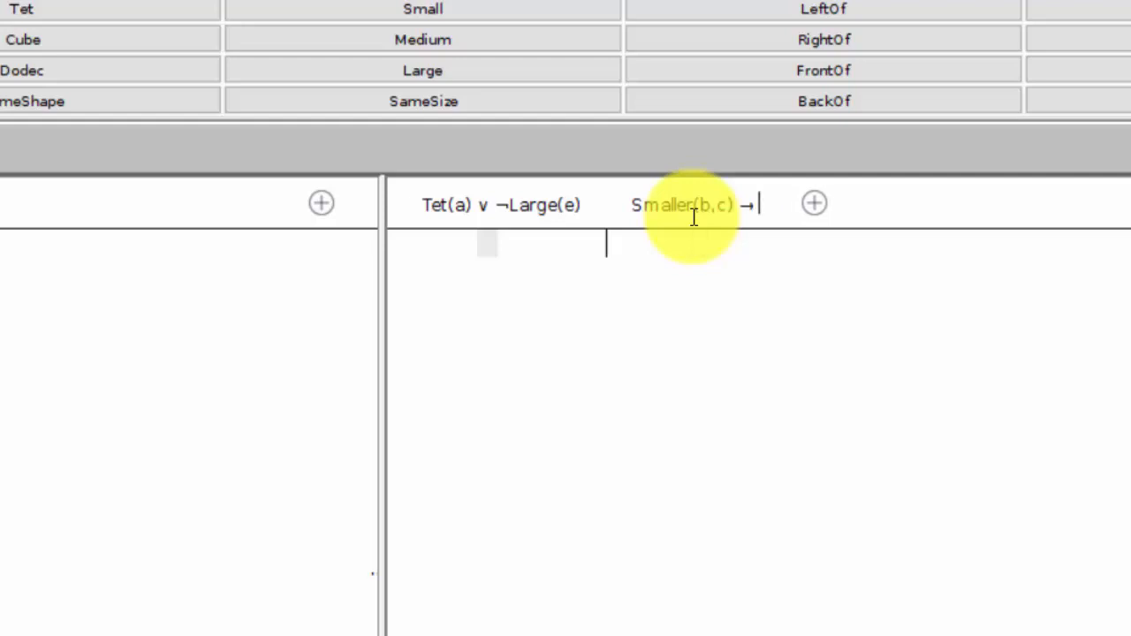
pyautogui.write('Tet(a)')
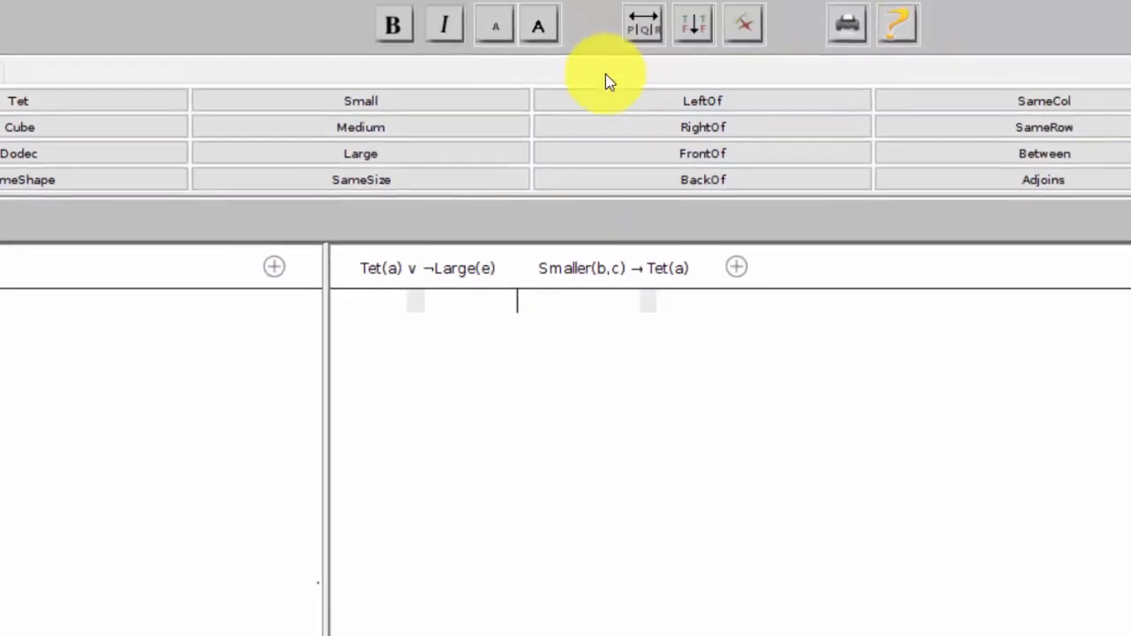
# Step: Generate the reference columns for the atomic sentences of both formulas and fill them with all truth-value combinations
pyautogui.click(640, 33)
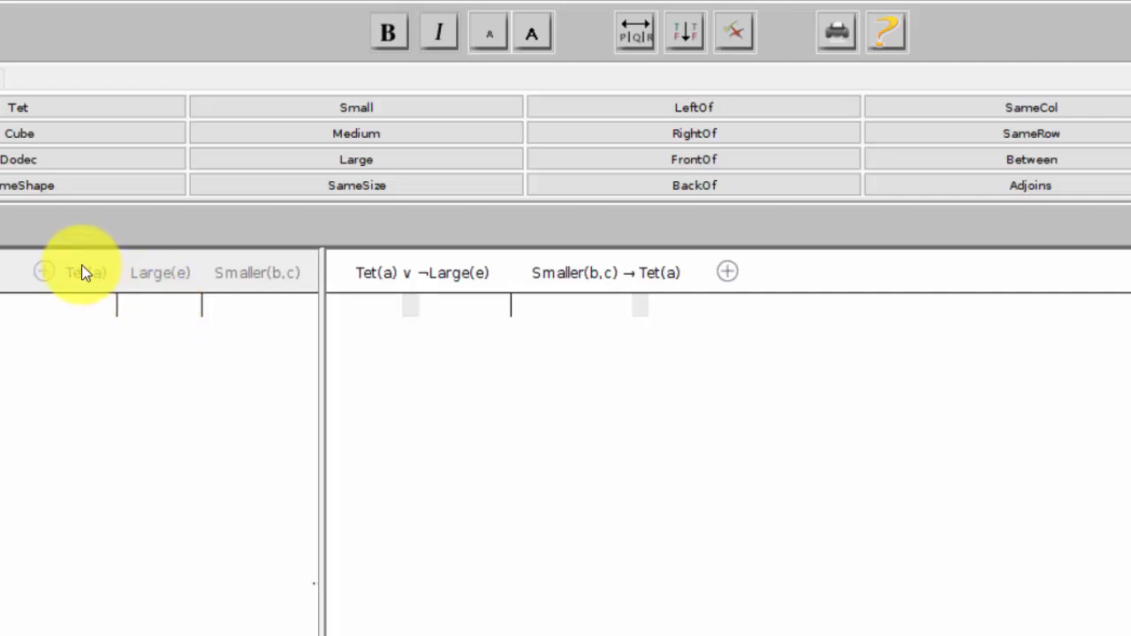
pyautogui.click(673, 38)
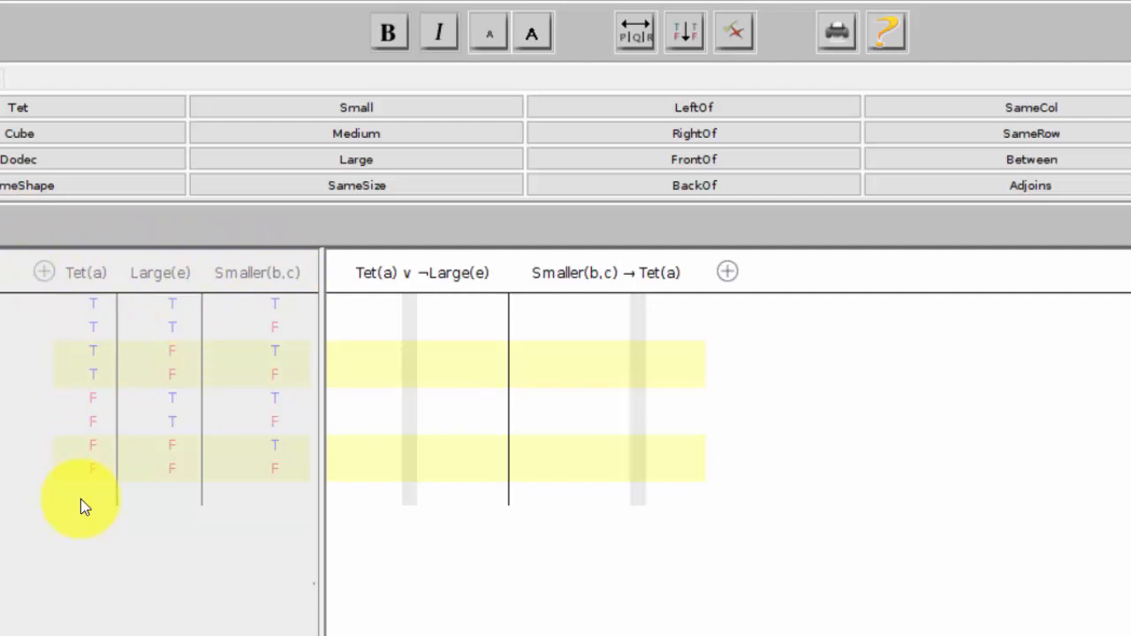
# Step: Select the first-row cell under ¬ in Tet(a) ∨ ¬Large(e) and open the assessment options for the two sentences
pyautogui.click(410, 332)
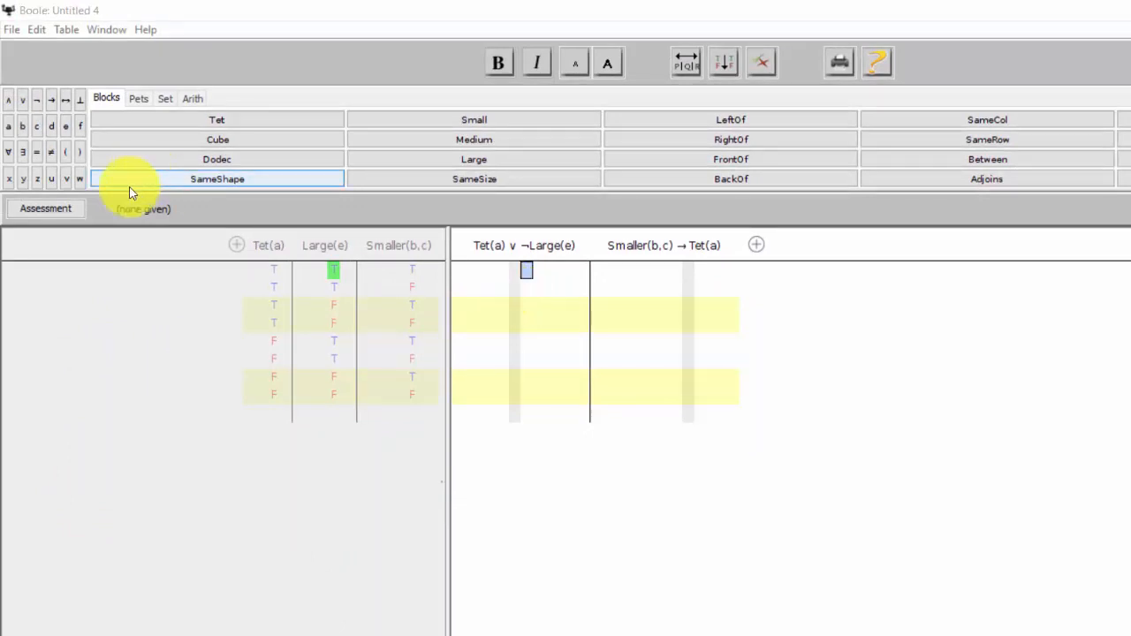
pyautogui.click(54, 213)
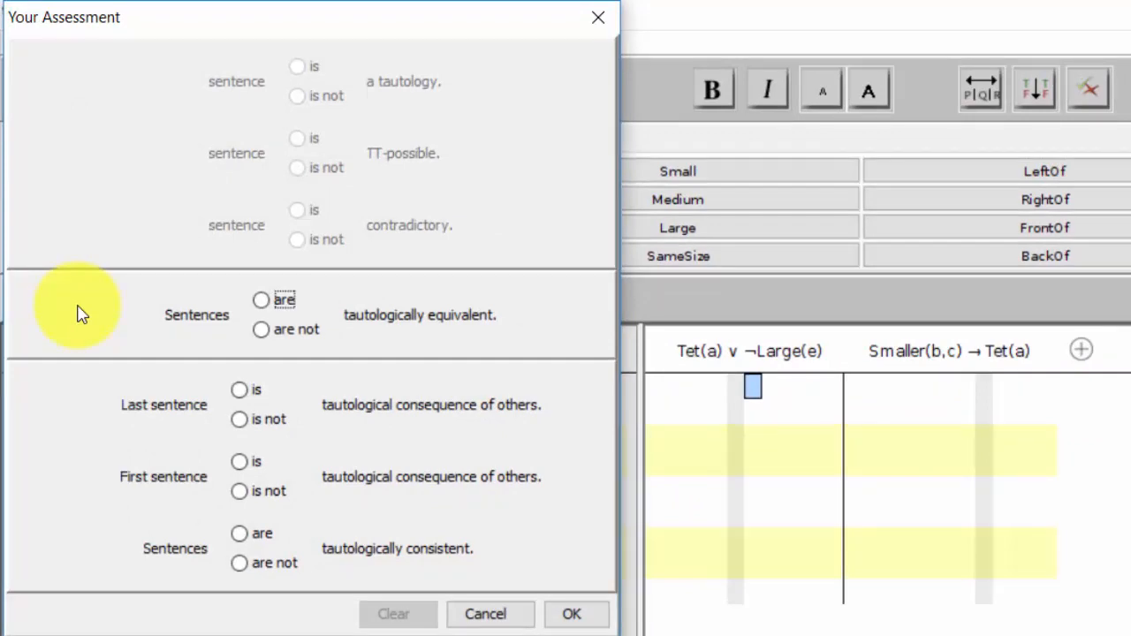